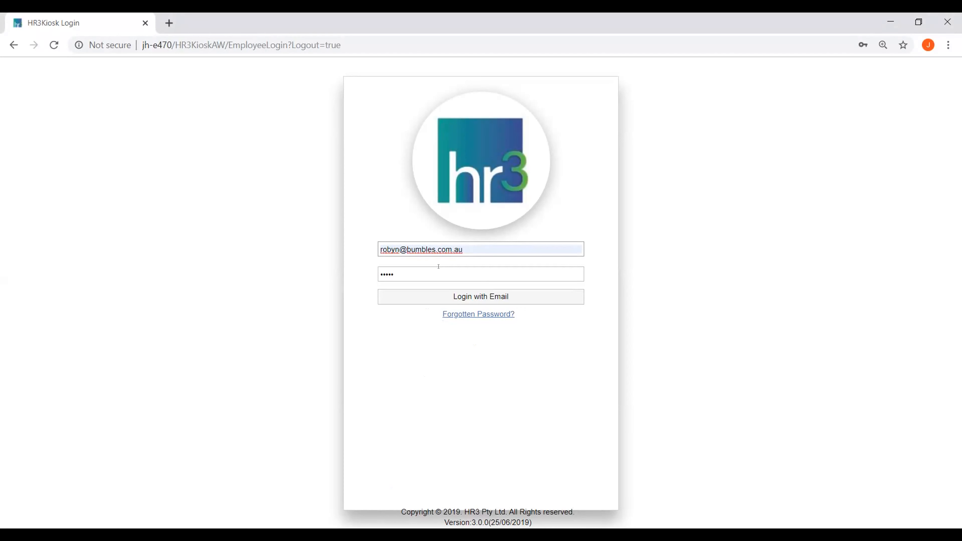
# Step: Log in with the prefilled e-mail and password, and display the company organisation chart at 3 levels
pyautogui.click(460, 297)
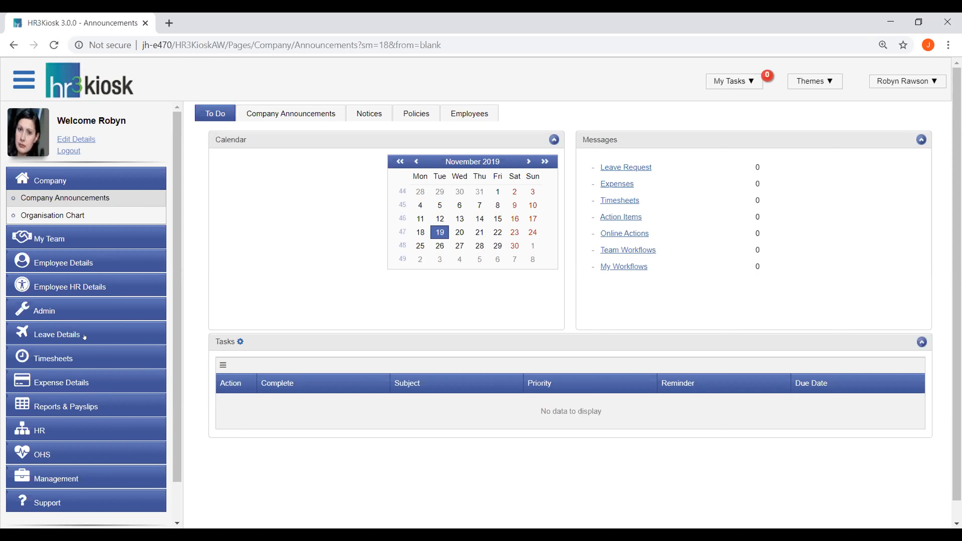
pyautogui.click(43, 216)
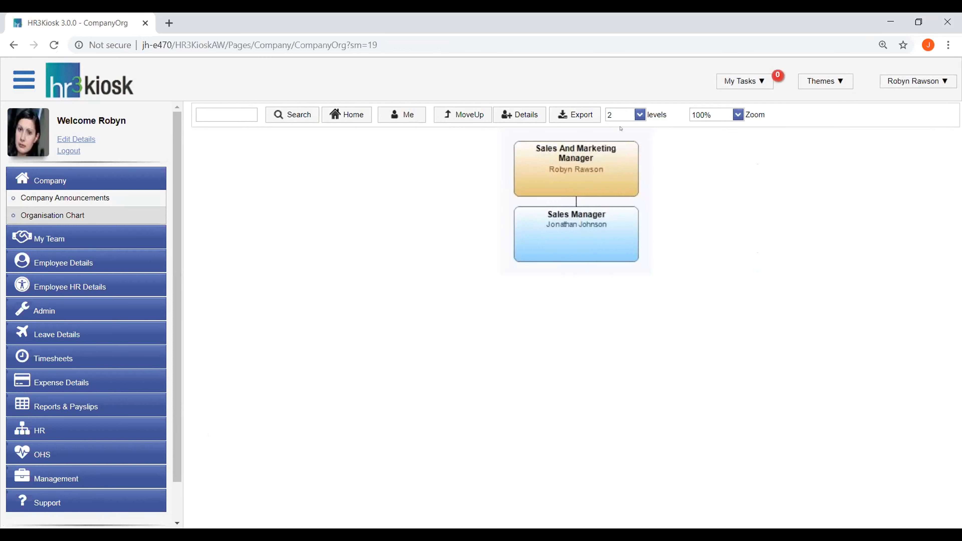
pyautogui.click(639, 114)
pyautogui.click(612, 152)
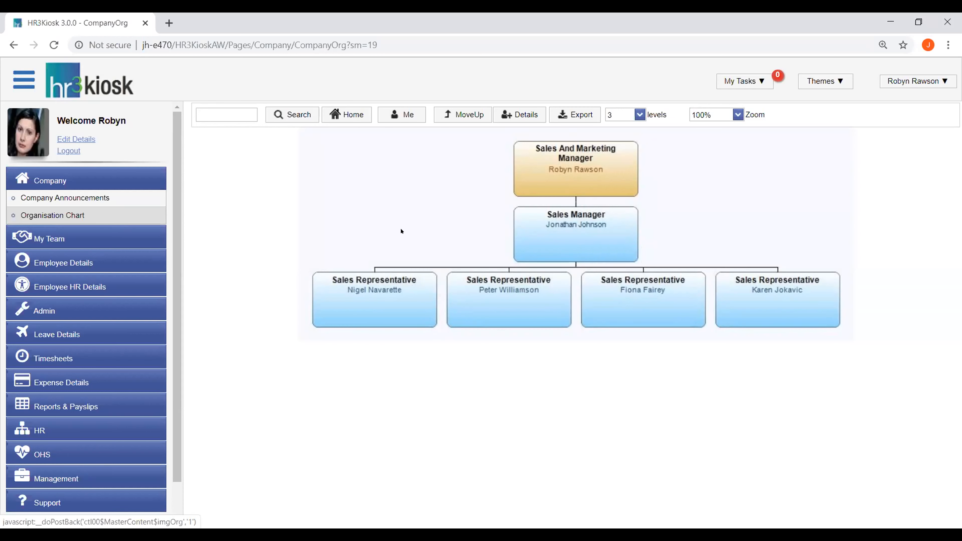
# Step: Open the administration list of workflow definitions and hide the navigation sidebar
pyautogui.click(102, 312)
pyautogui.click(100, 328)
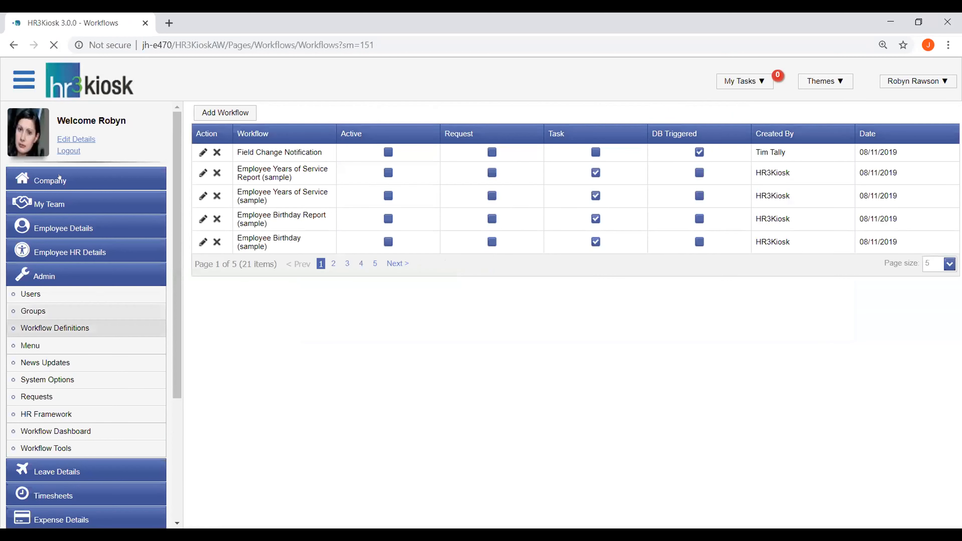
pyautogui.click(20, 80)
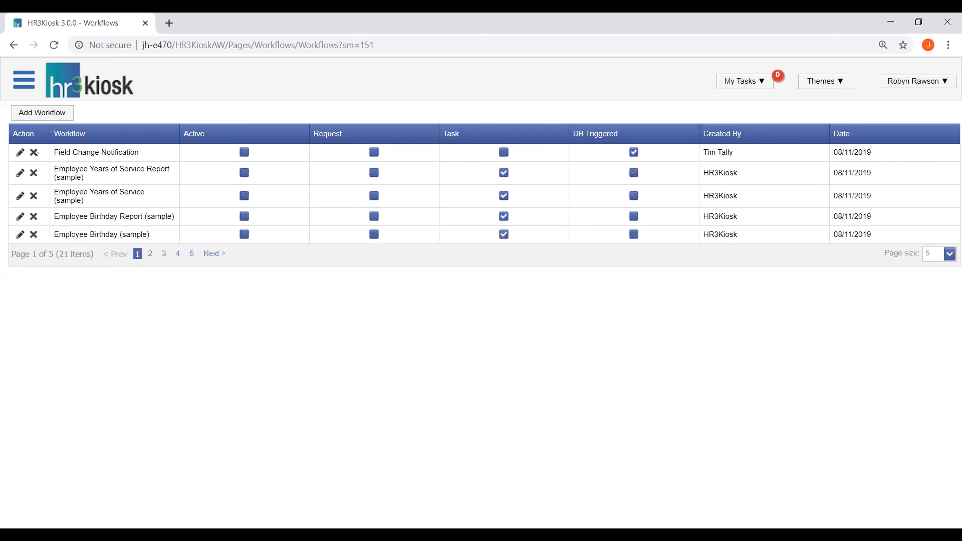
# Step: Add a workflow based on the Leave Request Workflow template and title it "Leave Request Workflow - sales team"
pyautogui.click(45, 112)
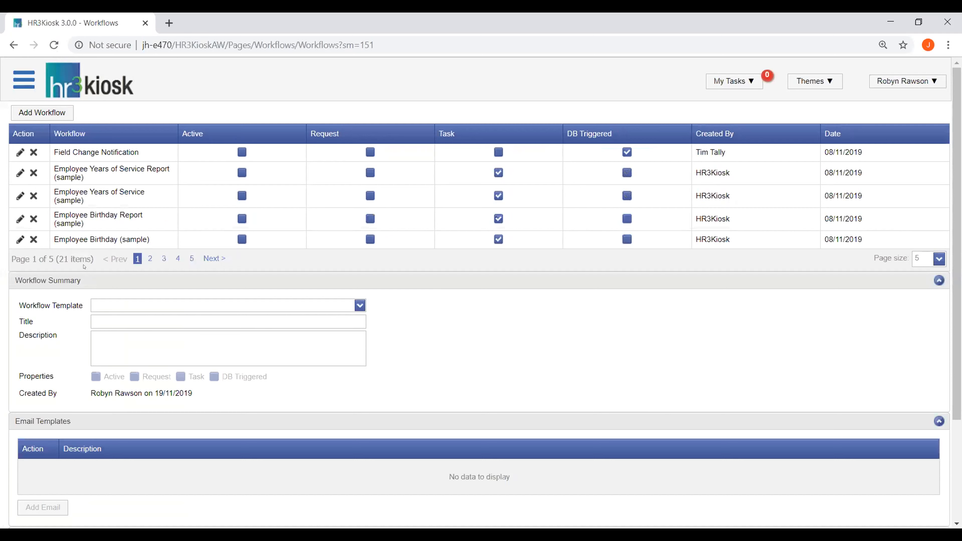
pyautogui.click(93, 299)
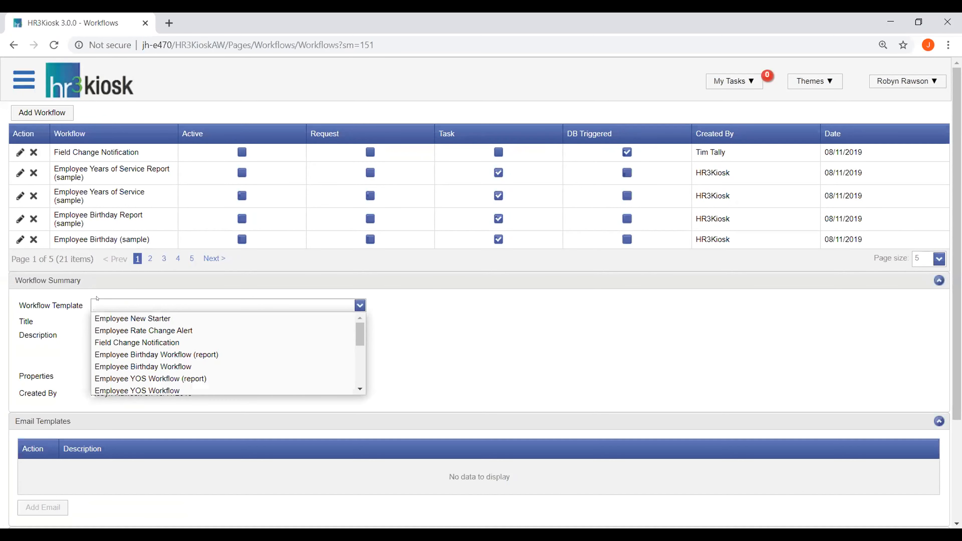
pyautogui.write('lea')
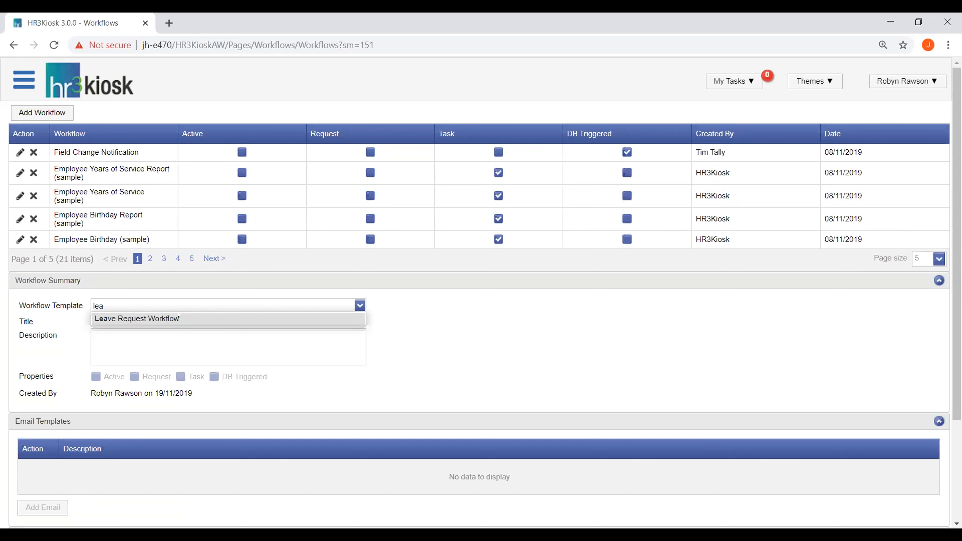
pyautogui.click(179, 318)
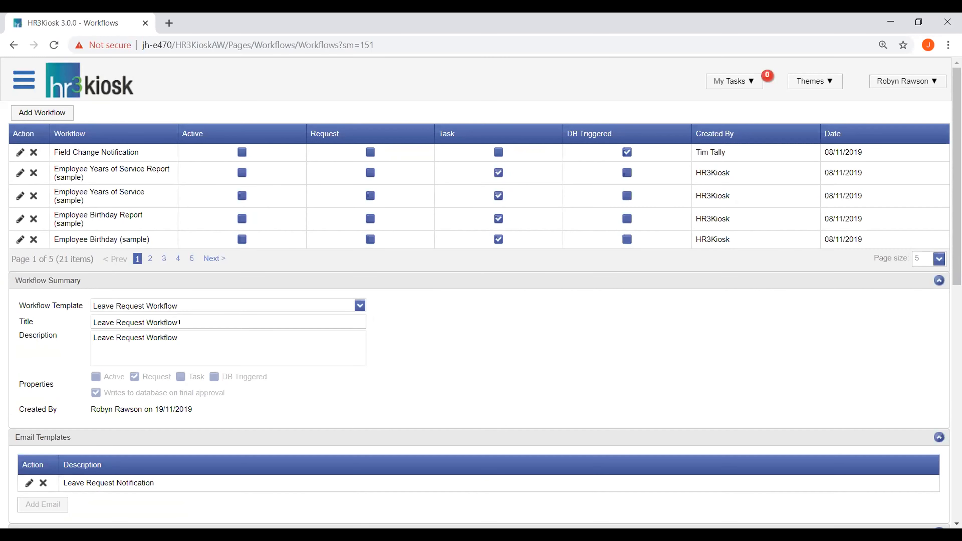
pyautogui.write('- sales team')
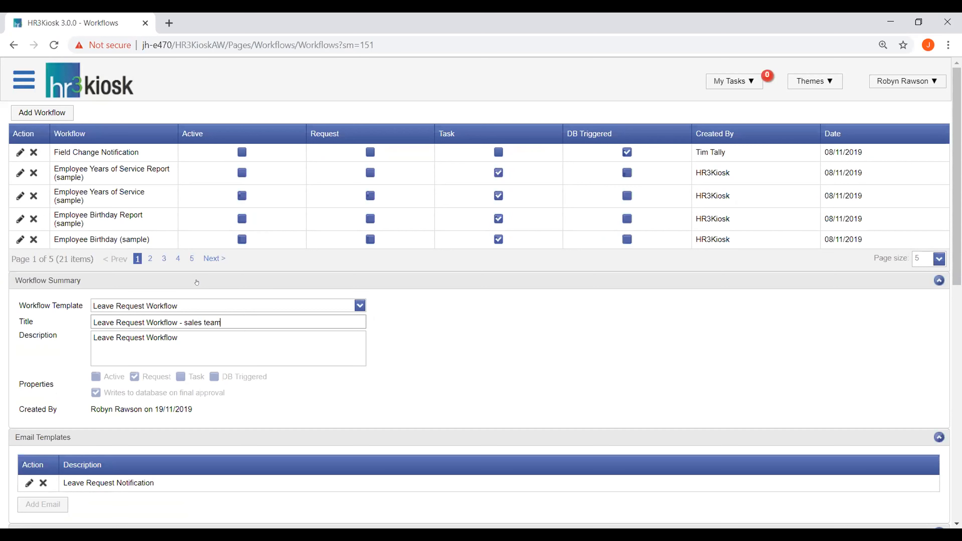
# Step: Replace the workflow's description with "Please use this workflow for the sales team" and save the workflow
pyautogui.moveTo(178, 337); pyautogui.dragTo(82, 323)
pyautogui.press('BackSpace')
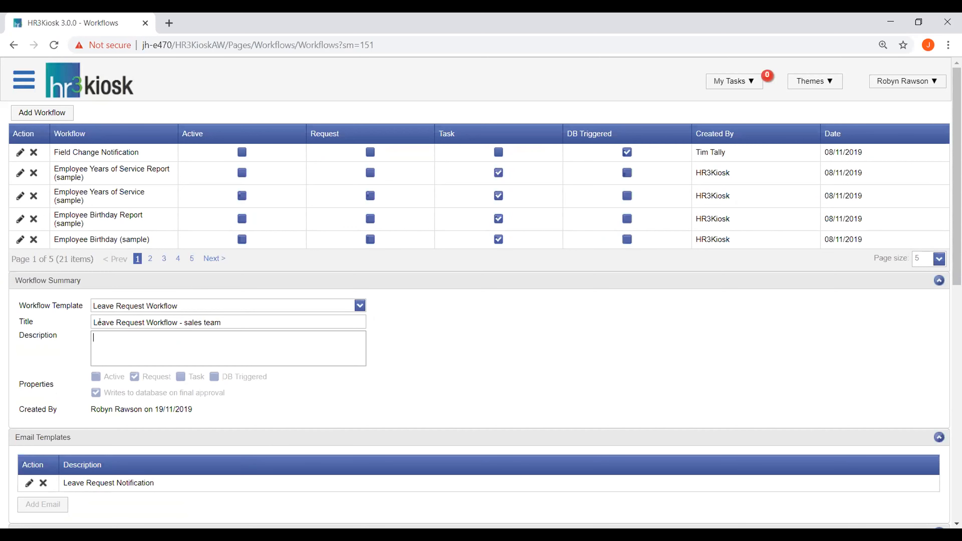
pyautogui.write('Please use this workflow for')
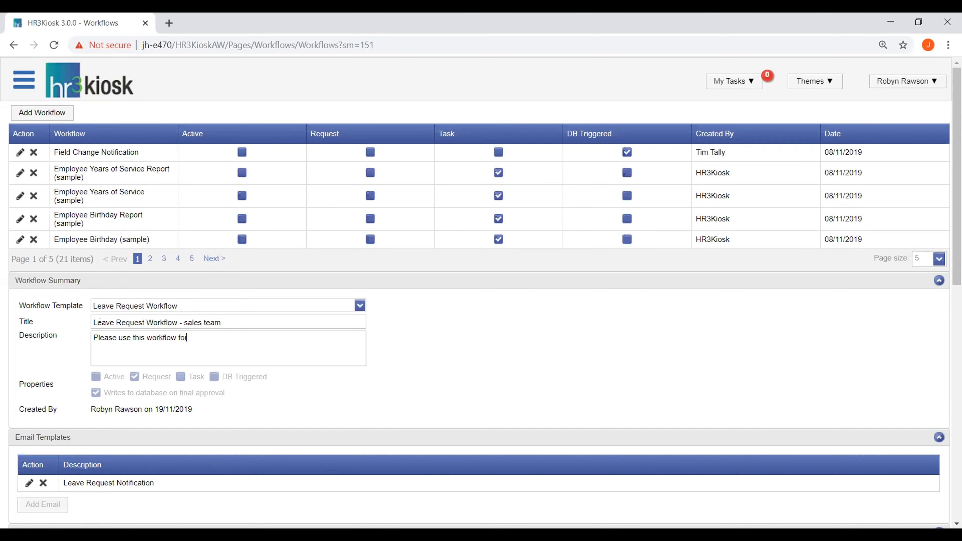
pyautogui.write(' the sales team')
pyautogui.scroll(-12, 451, 322)
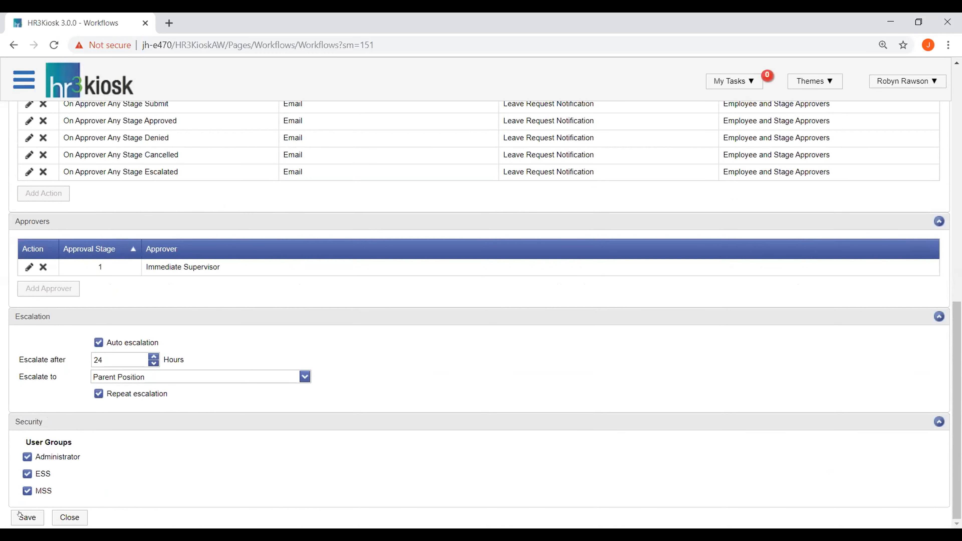
pyautogui.click(21, 516)
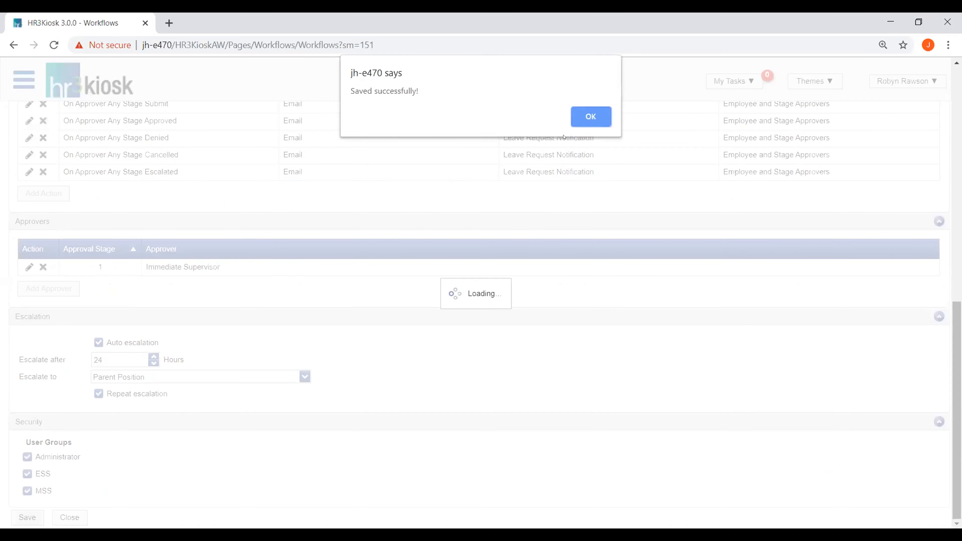
pyautogui.click(605, 114)
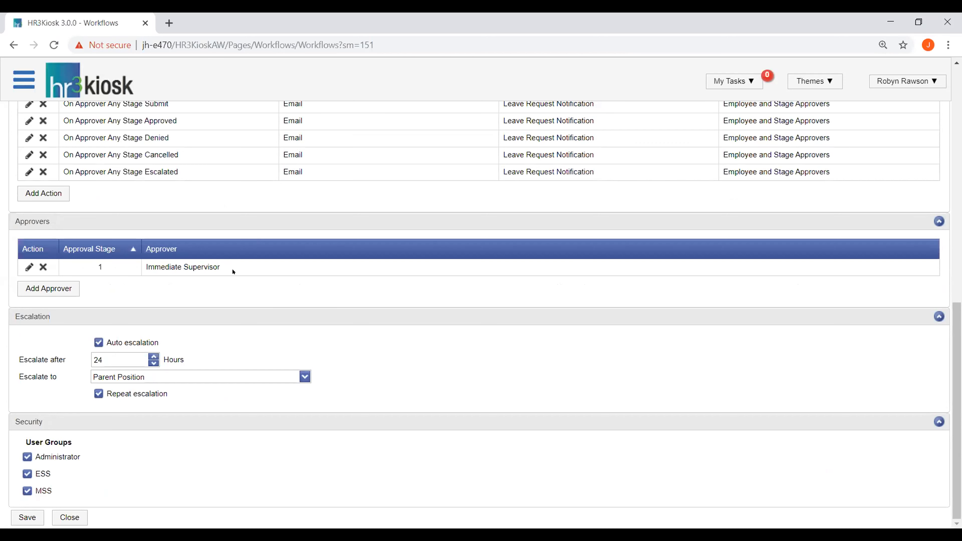
# Step: Add an Approval Stage 2 approver of type Position, set to Sales And Marketing Manager, Bumble Bee Enterprises
pyautogui.click(68, 290)
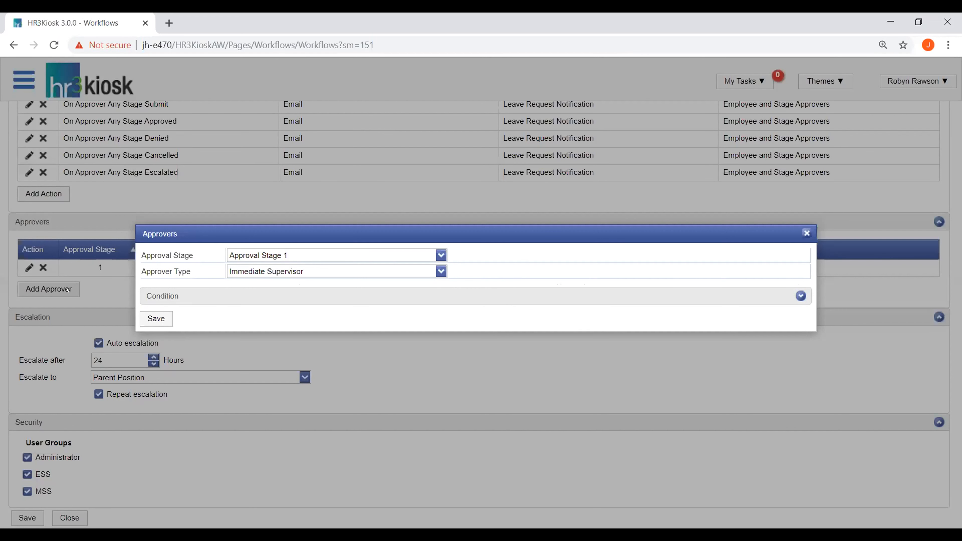
pyautogui.click(441, 255)
pyautogui.click(291, 280)
pyautogui.click(434, 272)
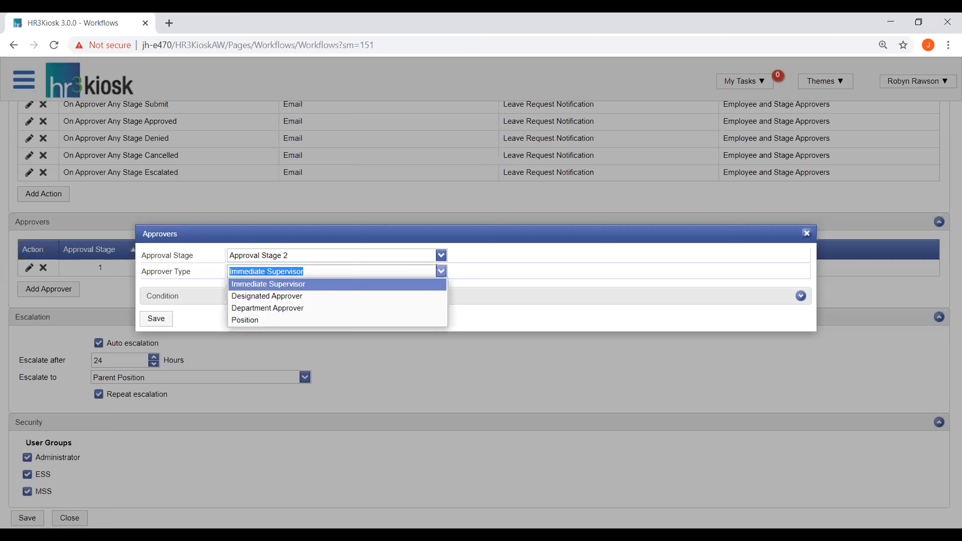
pyautogui.click(275, 321)
pyautogui.click(252, 281)
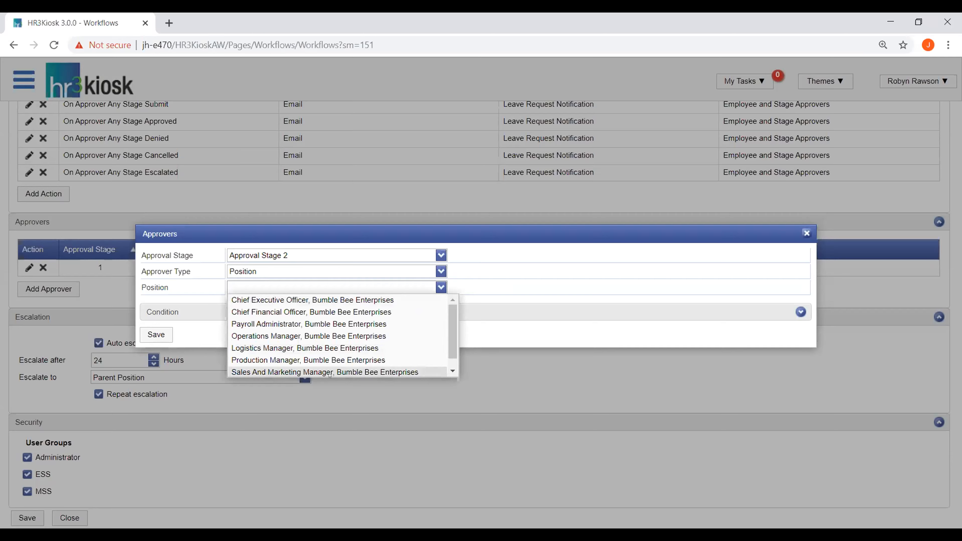
pyautogui.click(330, 373)
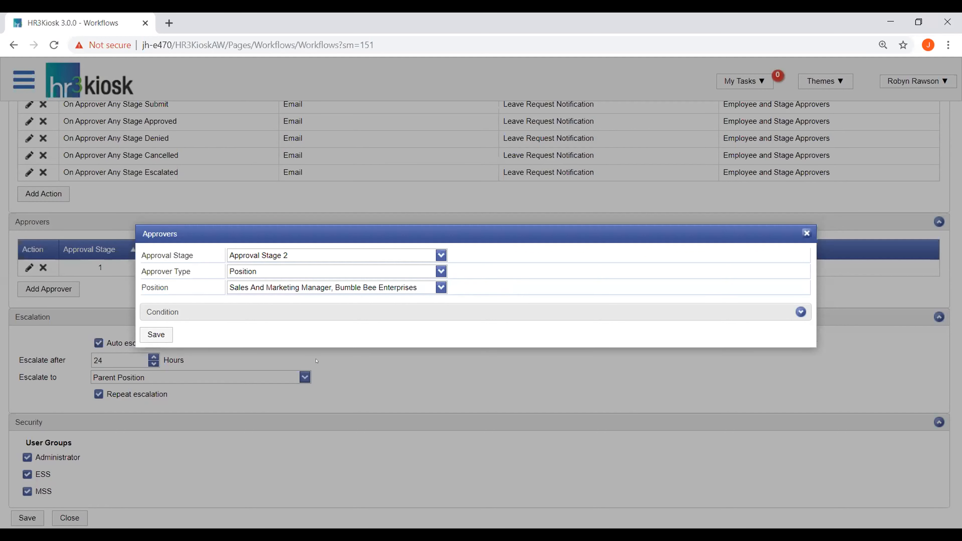
pyautogui.click(155, 336)
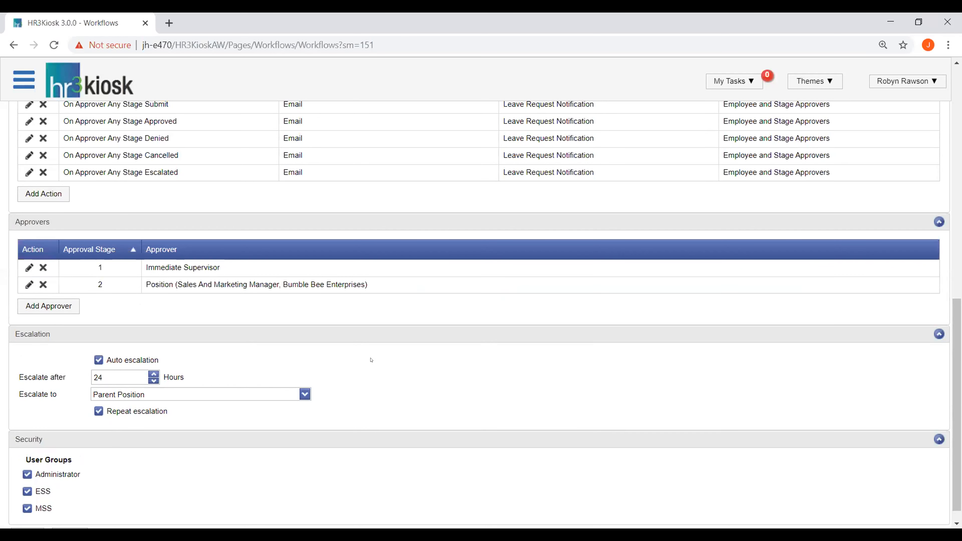
# Step: Save the sales team leave request workflow with its approvers and close it
pyautogui.scroll(-1, 373, 360)
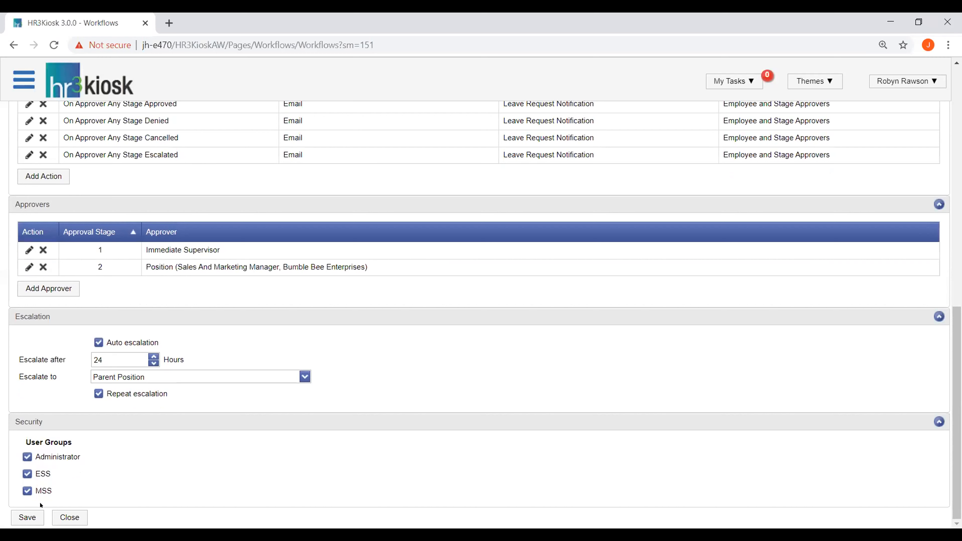
pyautogui.click(26, 515)
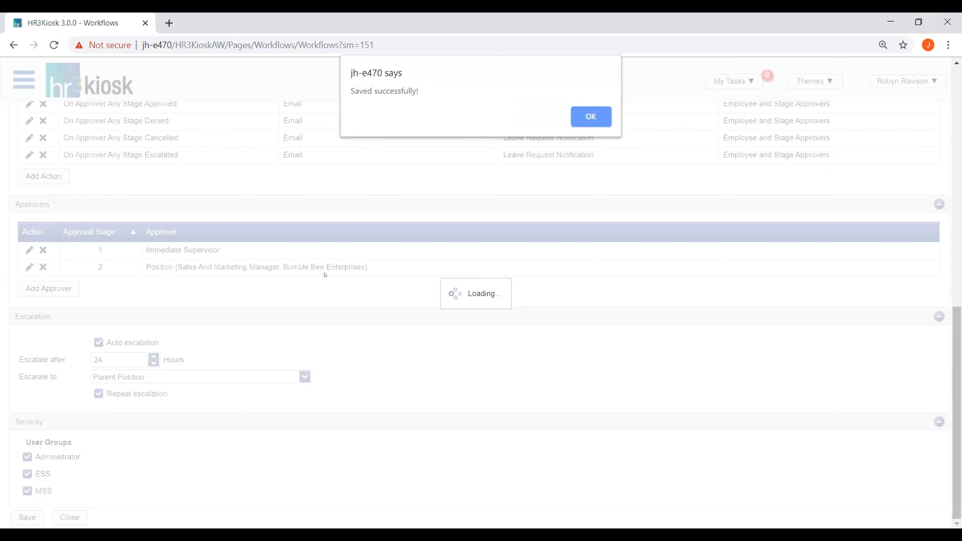
pyautogui.click(597, 115)
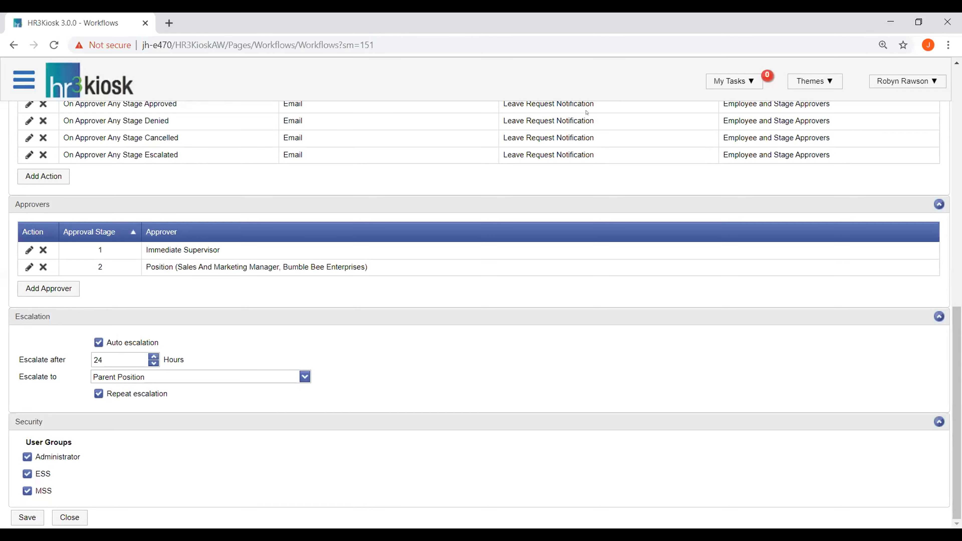
pyautogui.click(61, 516)
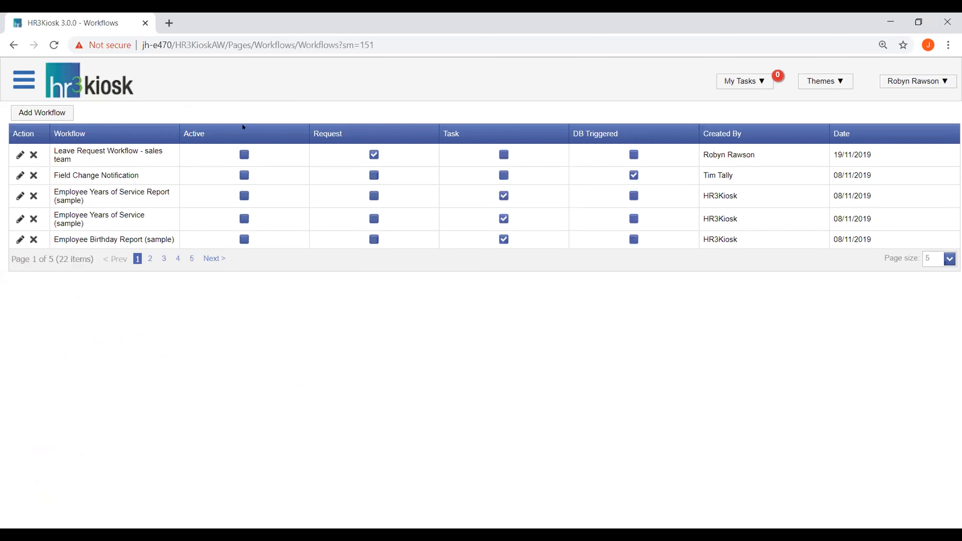
# Step: Sort the workflow list with active workflows first and open the Drivers Licence Expiry Reminder
pyautogui.click(235, 131)
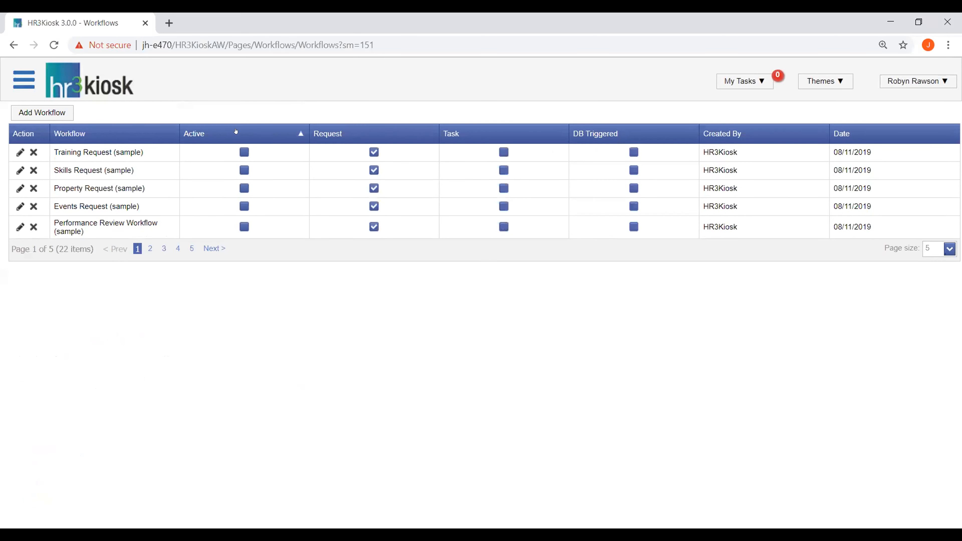
pyautogui.click(235, 131)
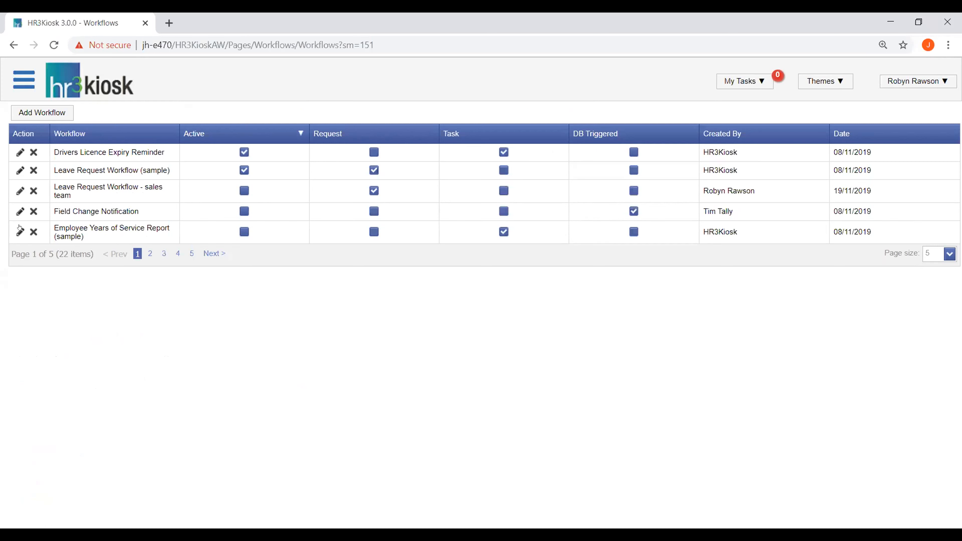
pyautogui.click(20, 152)
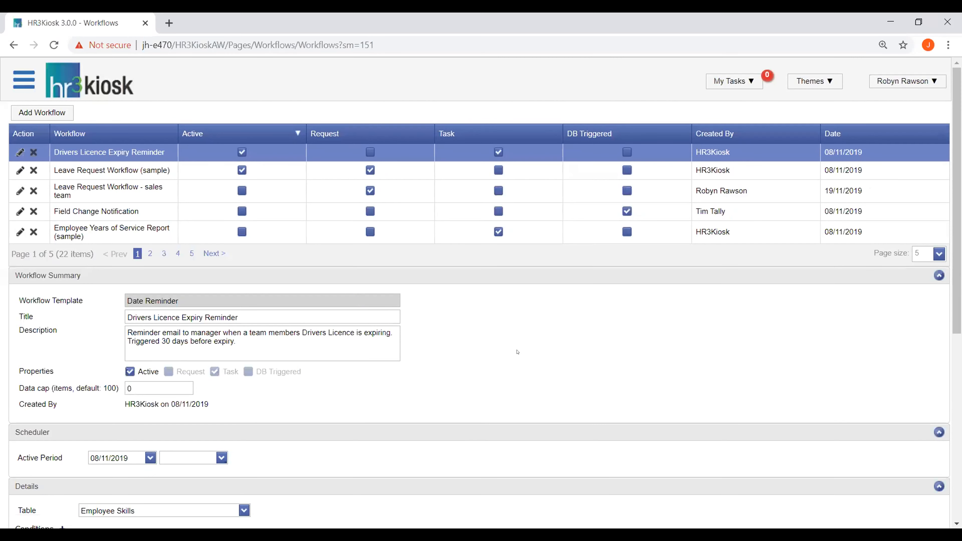
# Step: Review the reminder's schedule, expiry date and skill conditions, email templates and actions
pyautogui.scroll(-3, 515, 361)
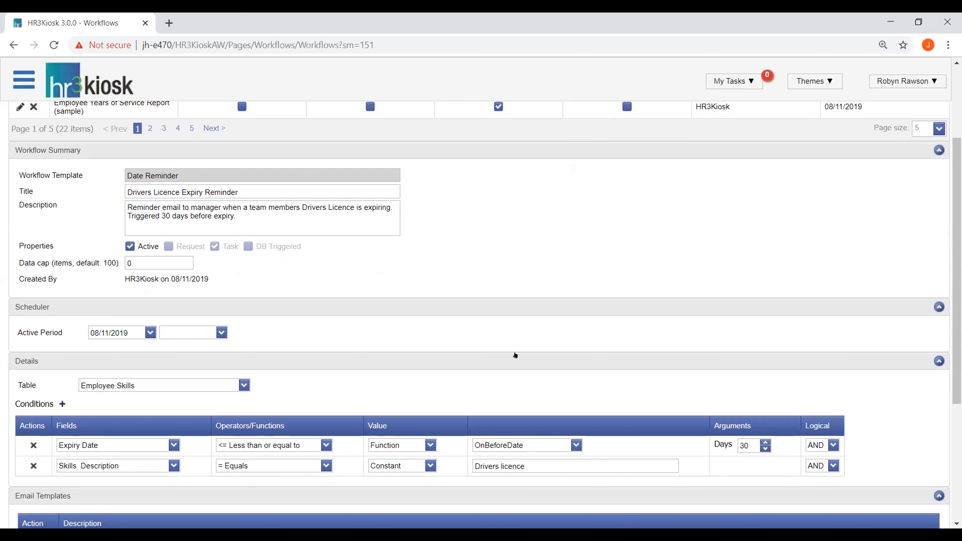
pyautogui.scroll(-2, 503, 339)
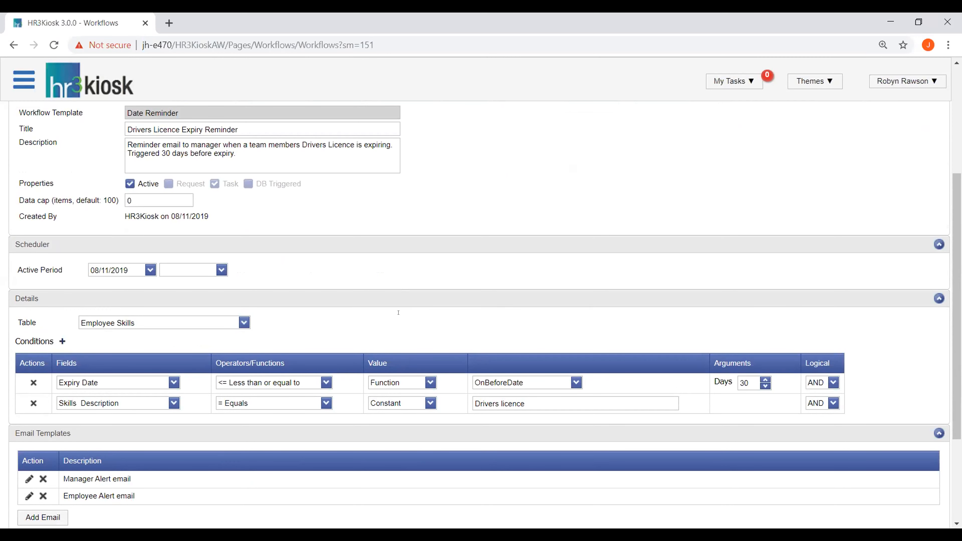
pyautogui.scroll(-3, 398, 313)
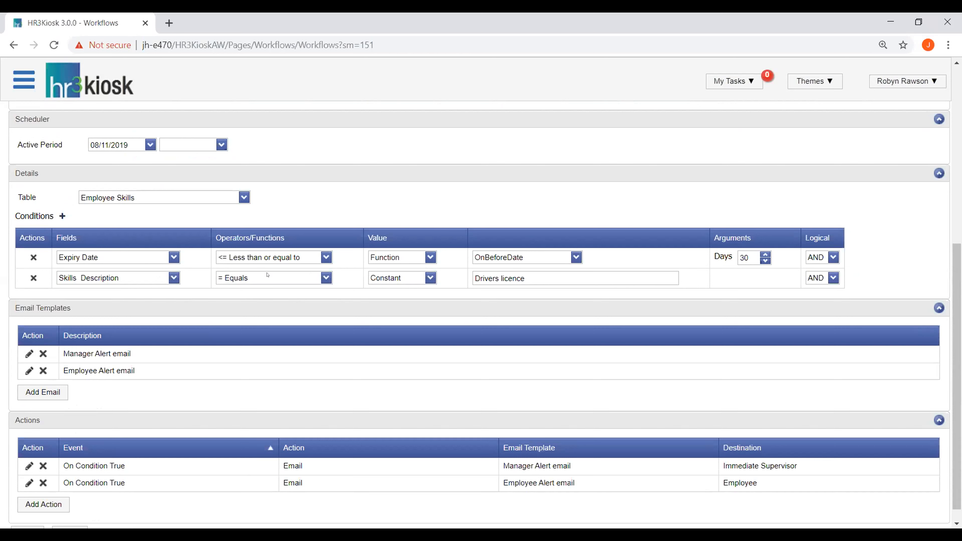
pyautogui.moveTo(533, 275); pyautogui.dragTo(430, 282)
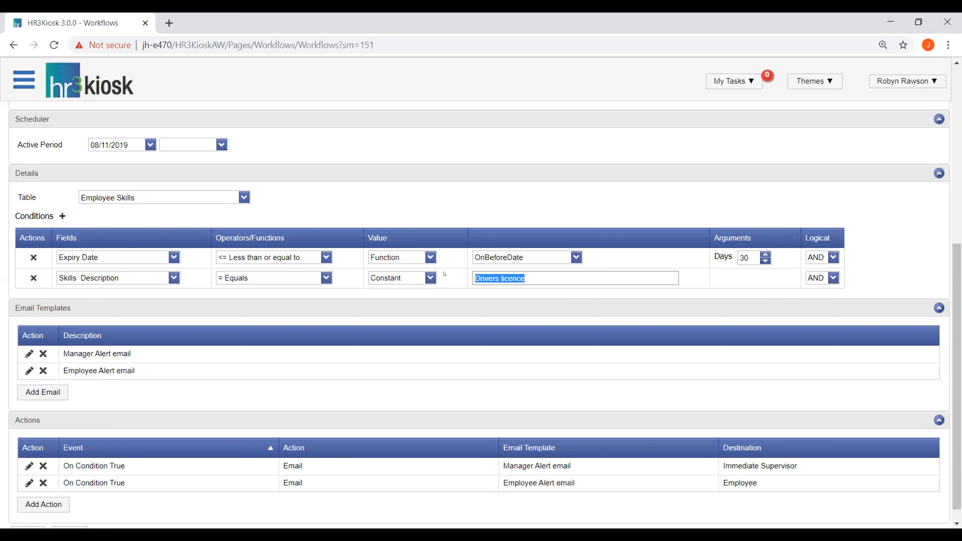
pyautogui.scroll(-1, 427, 311)
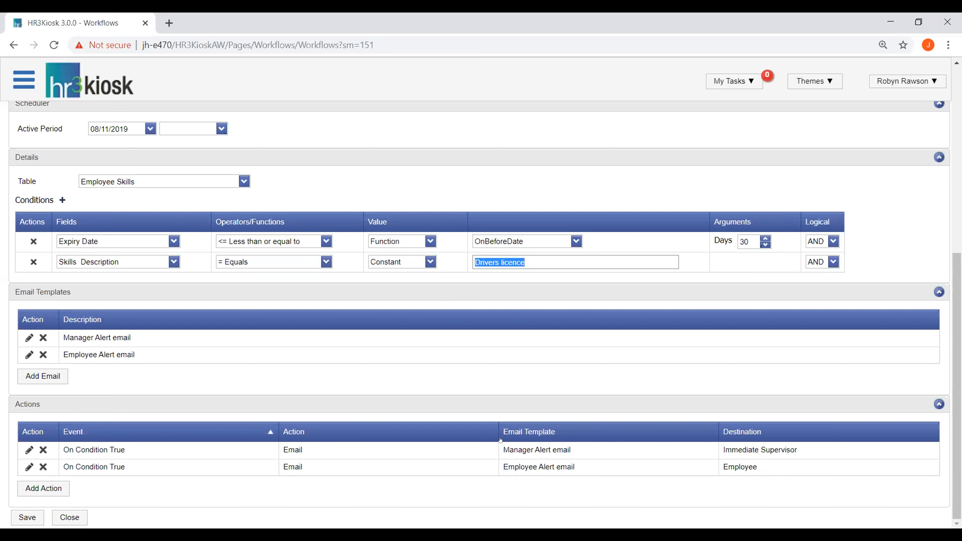
# Step: View the Manager Alert email template, then close it and the Drivers Licence Expiry Reminder without saving
pyautogui.click(28, 338)
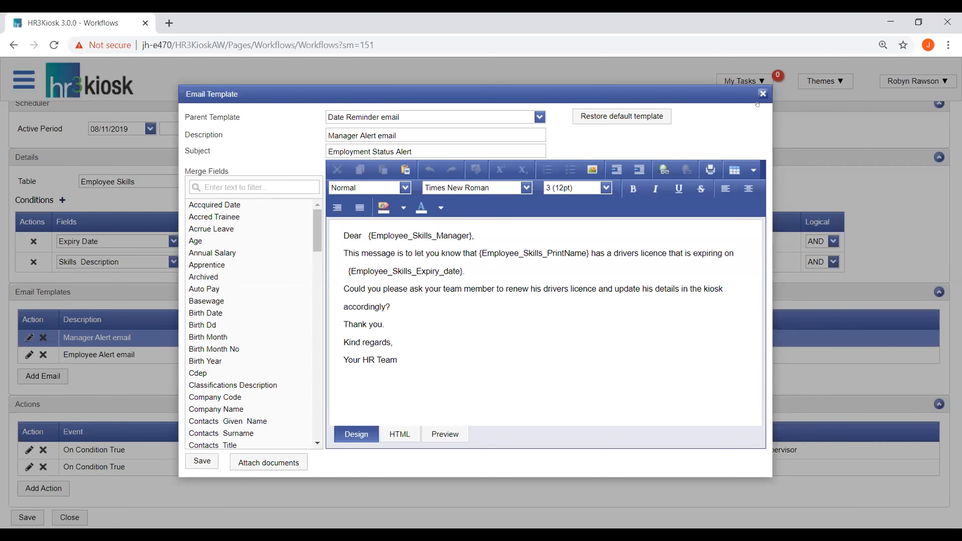
pyautogui.click(762, 94)
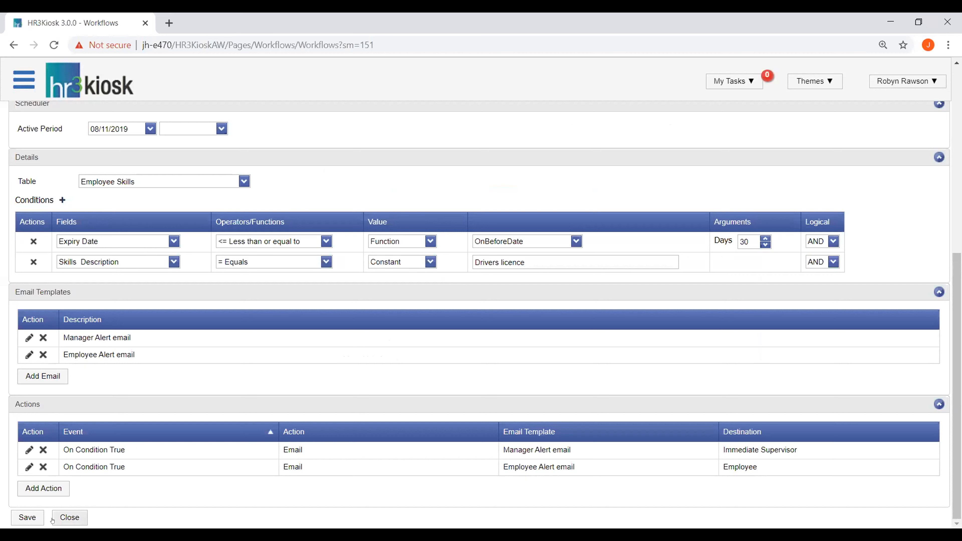
pyautogui.click(67, 517)
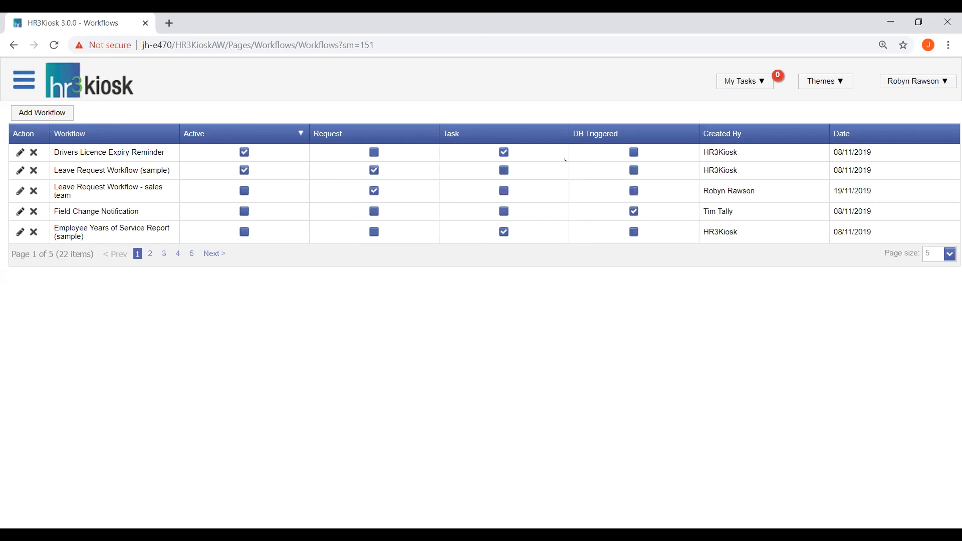
# Step: Add a new workflow from the Field Change Notification template and title it "Field Change Notification - bank details"
pyautogui.click(51, 113)
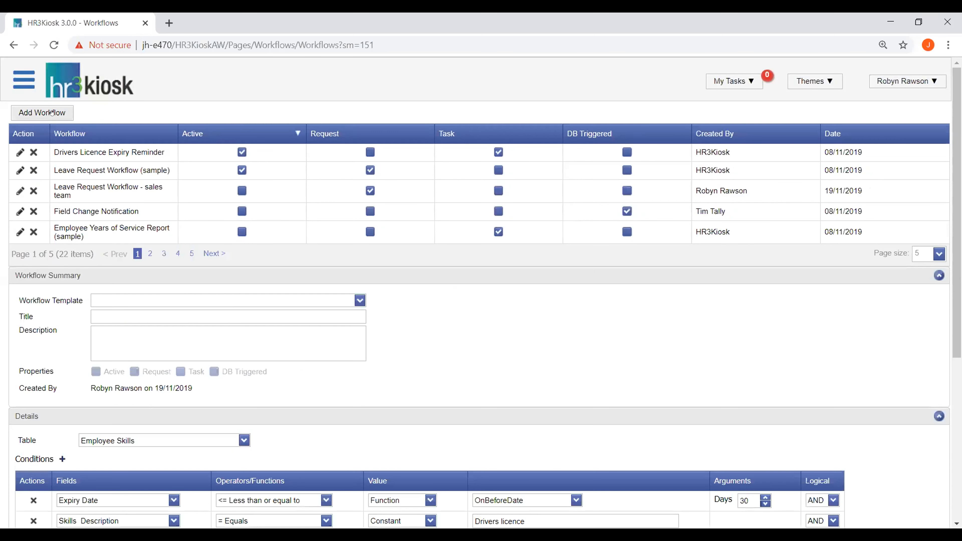
pyautogui.click(107, 297)
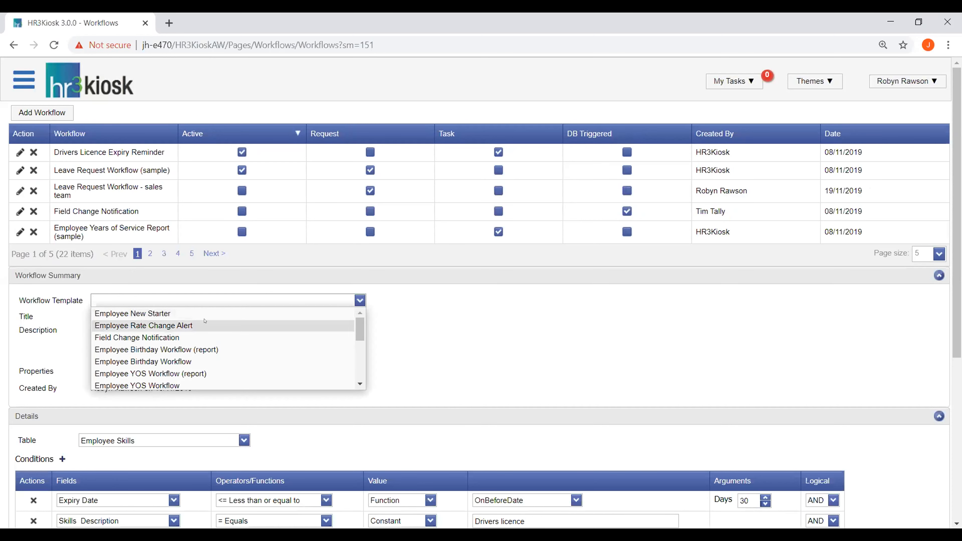
pyautogui.click(164, 338)
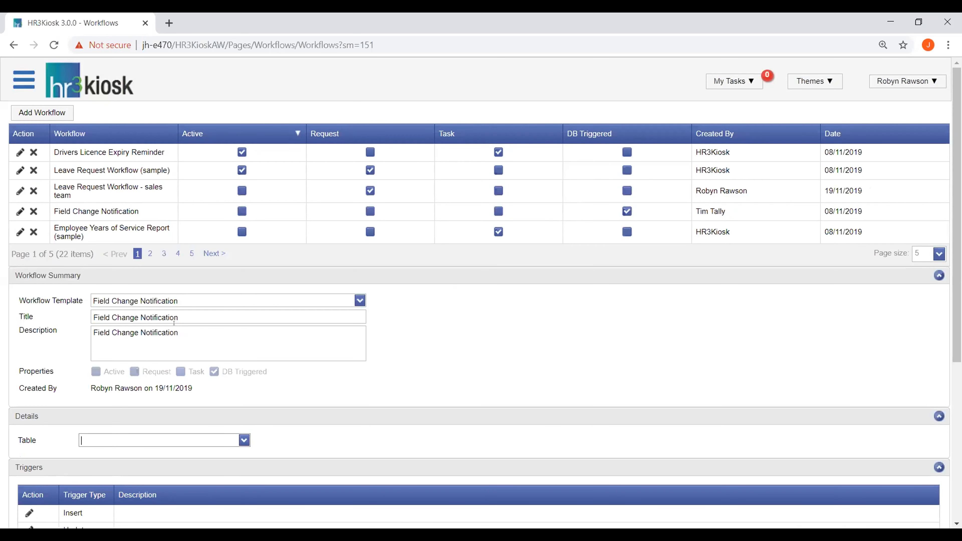
pyautogui.click(181, 312)
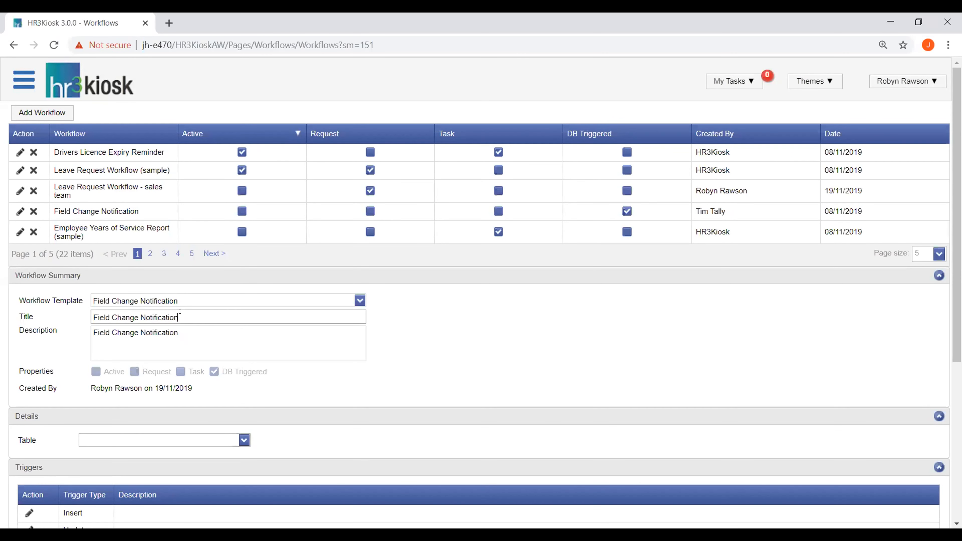
pyautogui.write('- bank details')
# Step: Clear the description text of the new bank details workflow
pyautogui.click(182, 332)
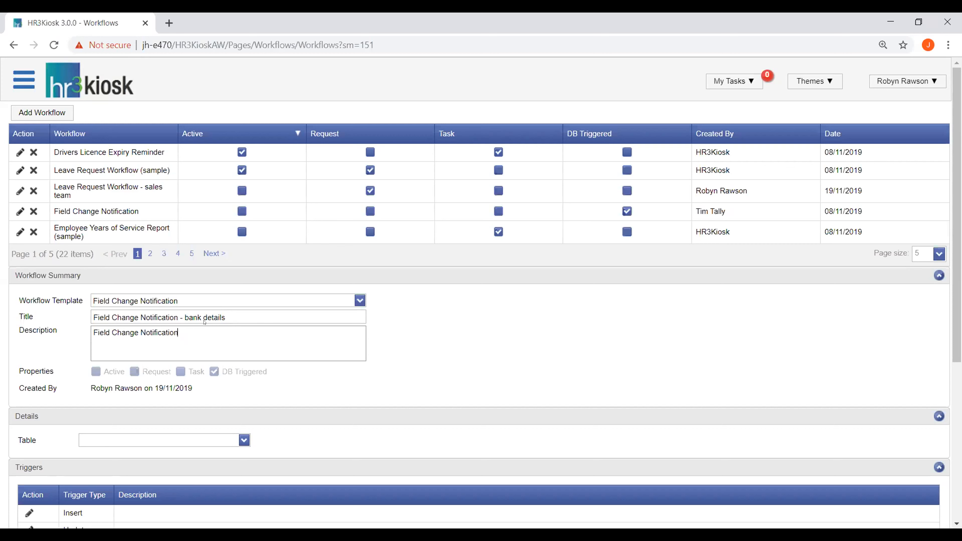
pyautogui.hotkey('ctrl', 'a')
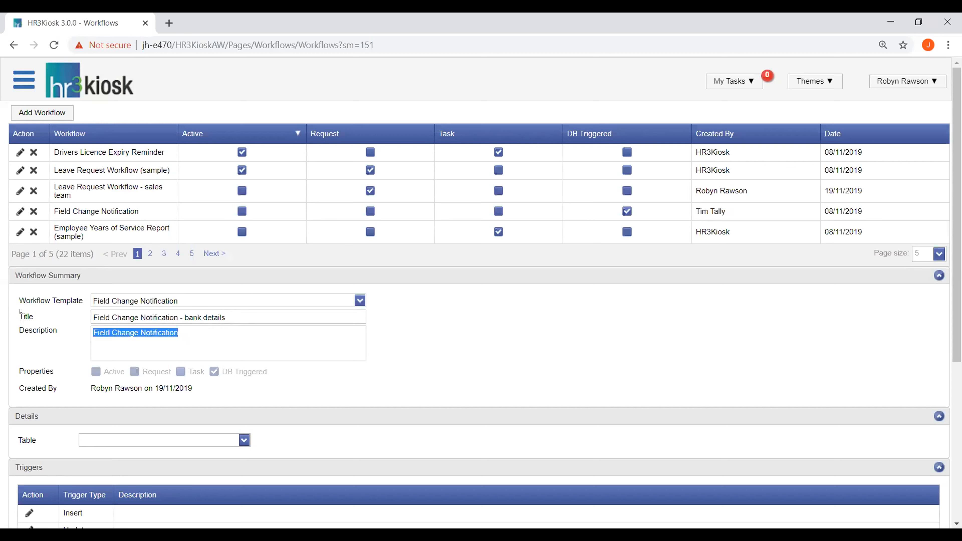
pyautogui.press('BackSpace')
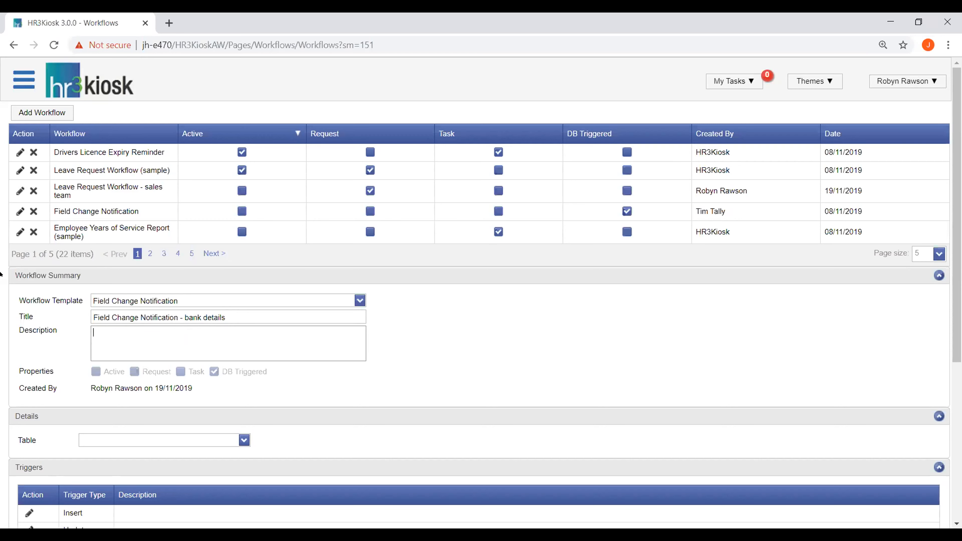
# Step: Set the workflow's table to Employee Banking and save the new workflow
pyautogui.scroll(-3, 159, 339)
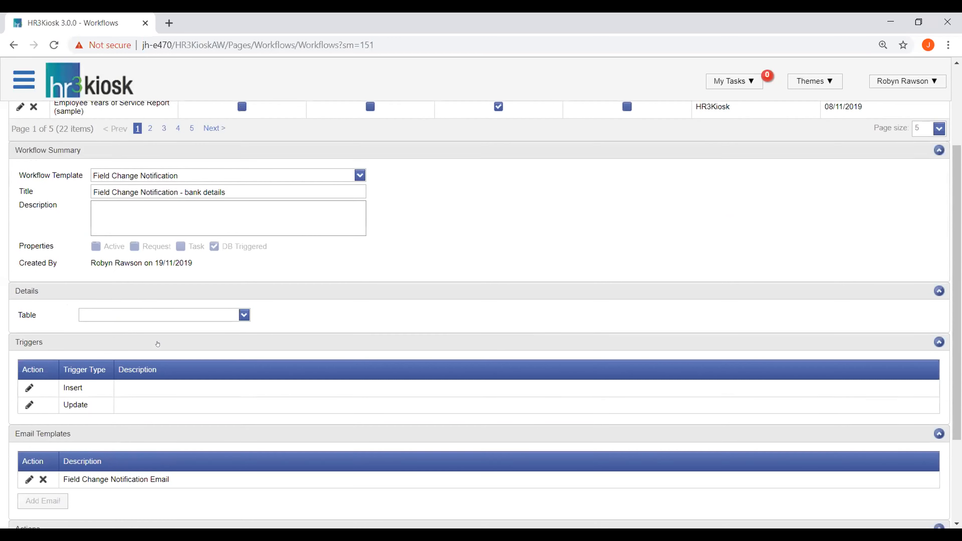
pyautogui.scroll(-2, 165, 335)
pyautogui.click(242, 252)
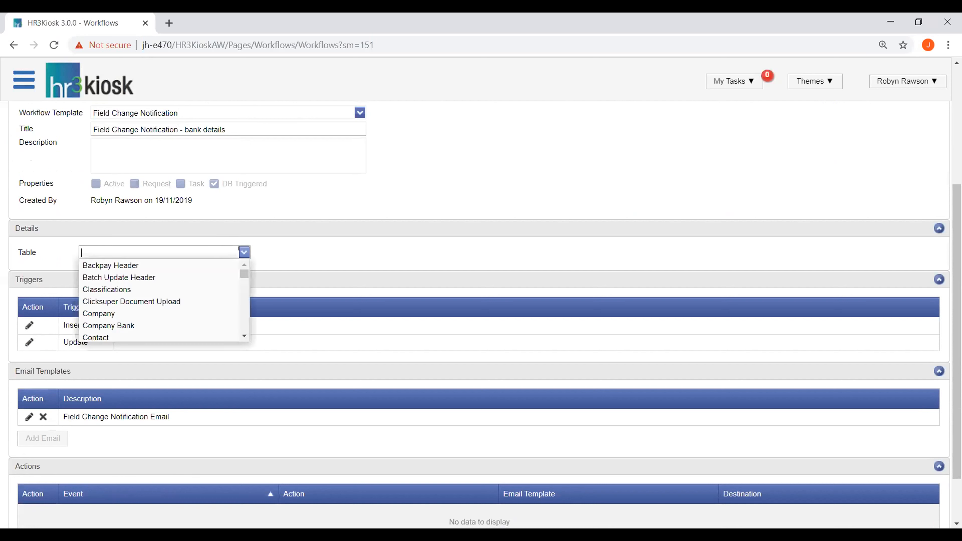
pyautogui.write('em')
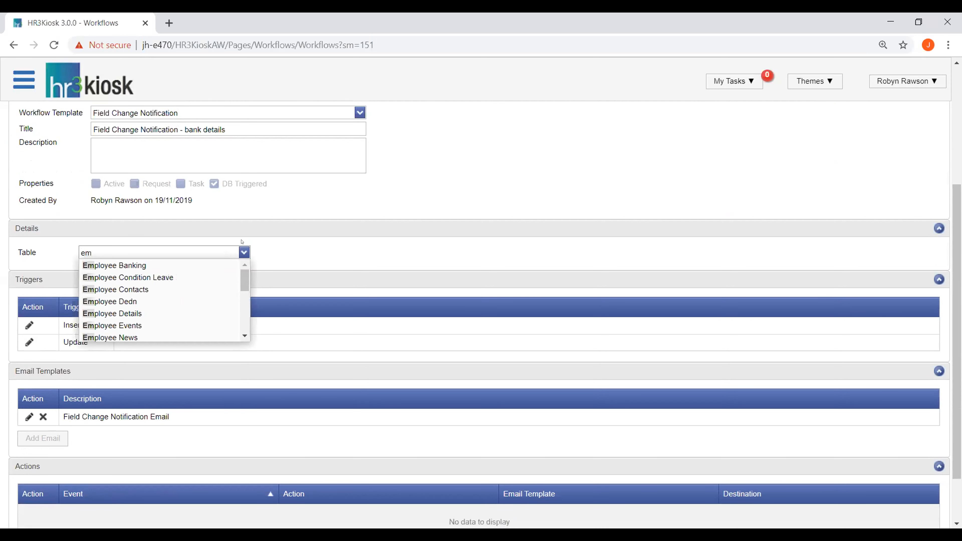
pyautogui.click(178, 265)
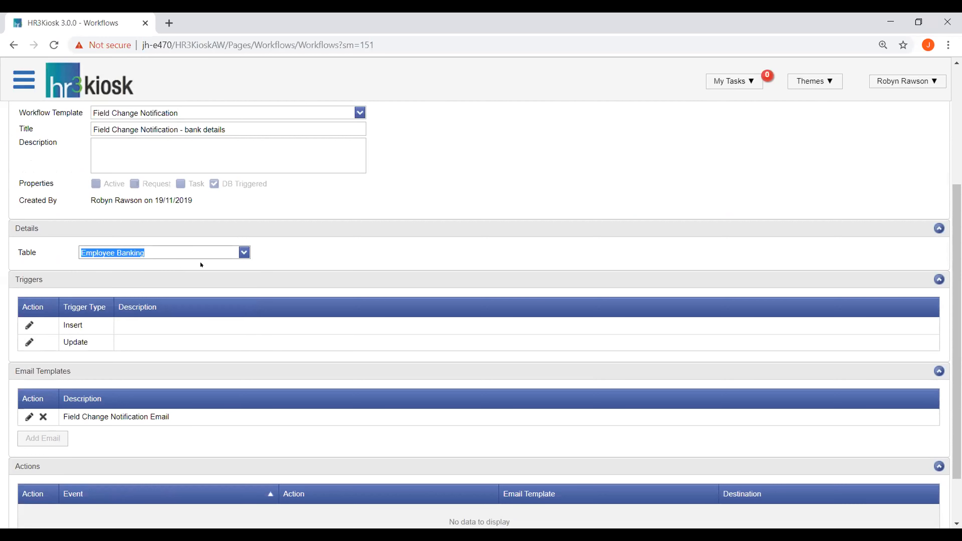
pyautogui.scroll(-2, 229, 298)
pyautogui.click(35, 514)
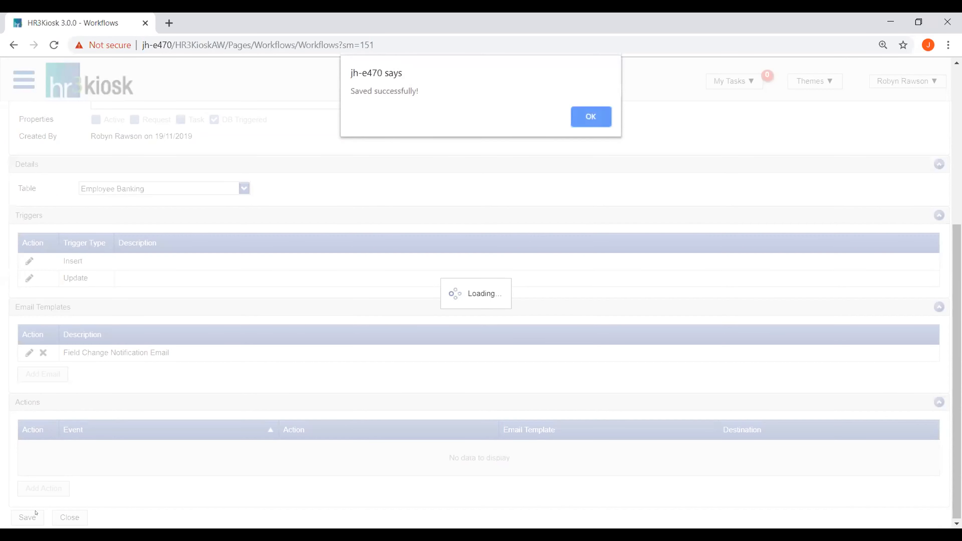
pyautogui.click(606, 120)
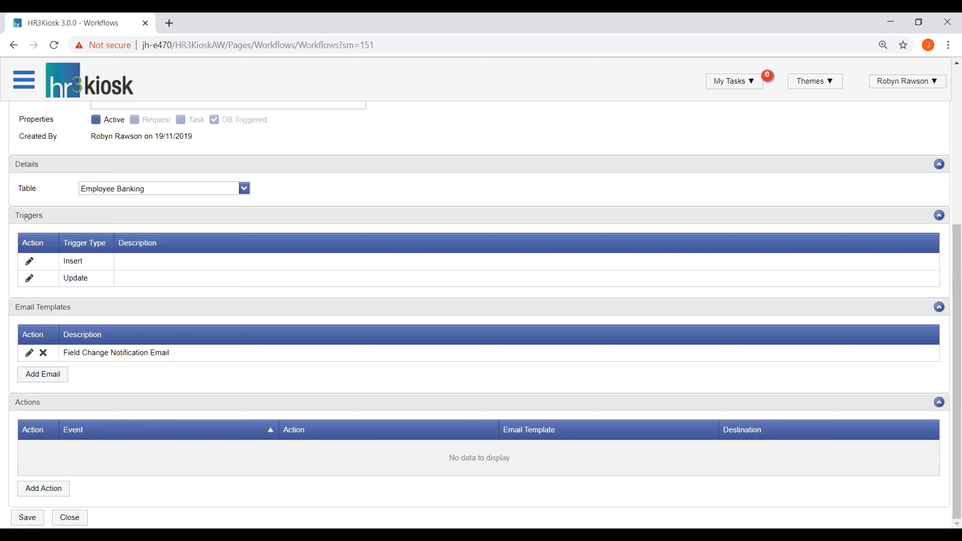
# Step: Add a condition to the Update trigger for the Acct No field with the operator Changed, and save it
pyautogui.click(29, 278)
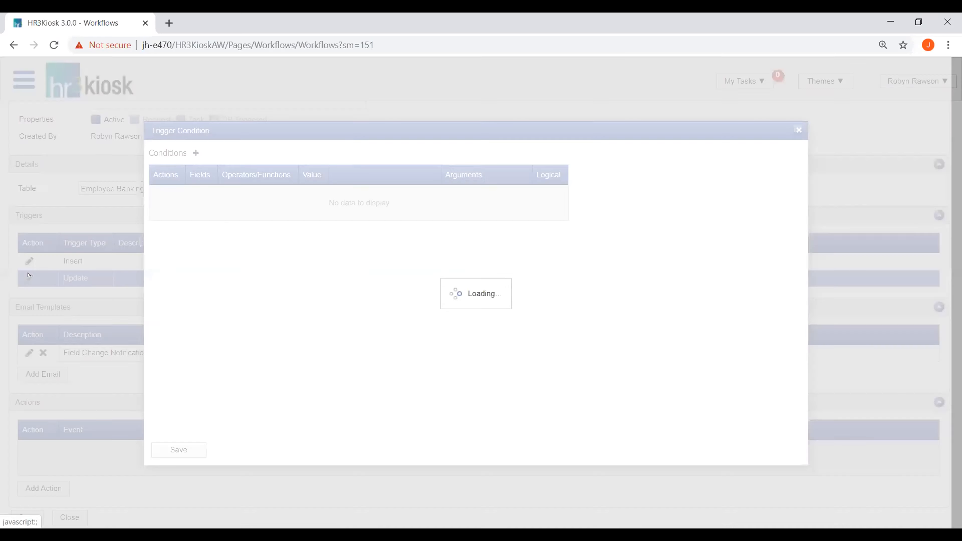
pyautogui.click(191, 154)
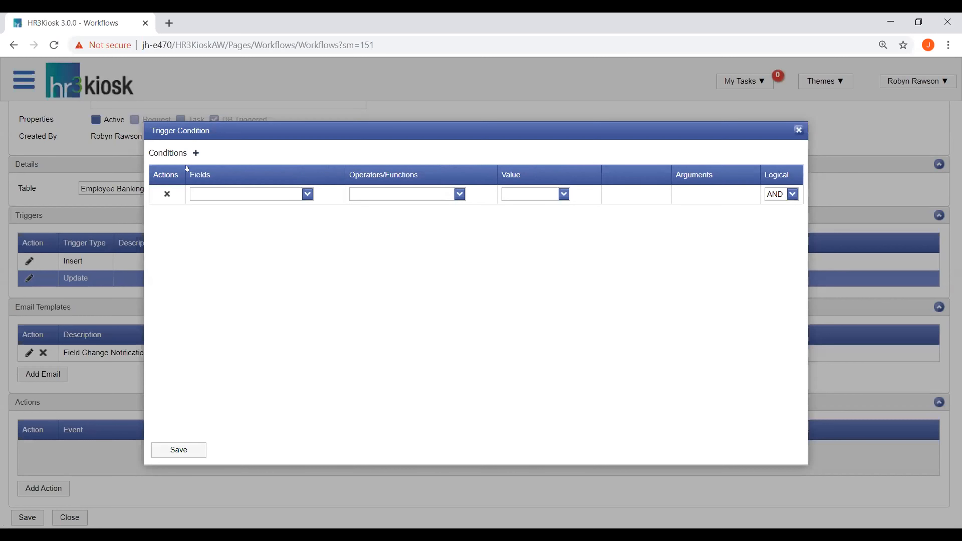
pyautogui.click(307, 194)
pyautogui.click(235, 232)
pyautogui.click(454, 194)
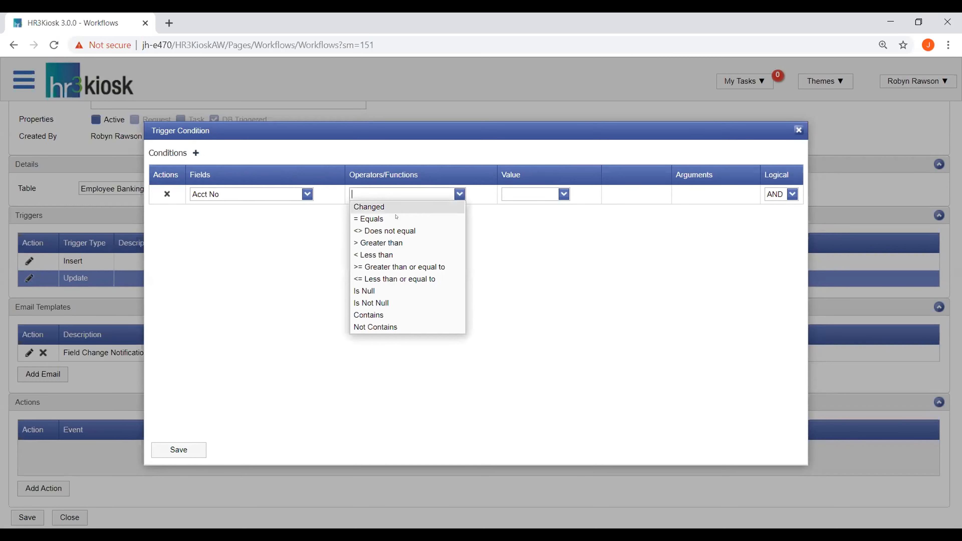
pyautogui.click(402, 207)
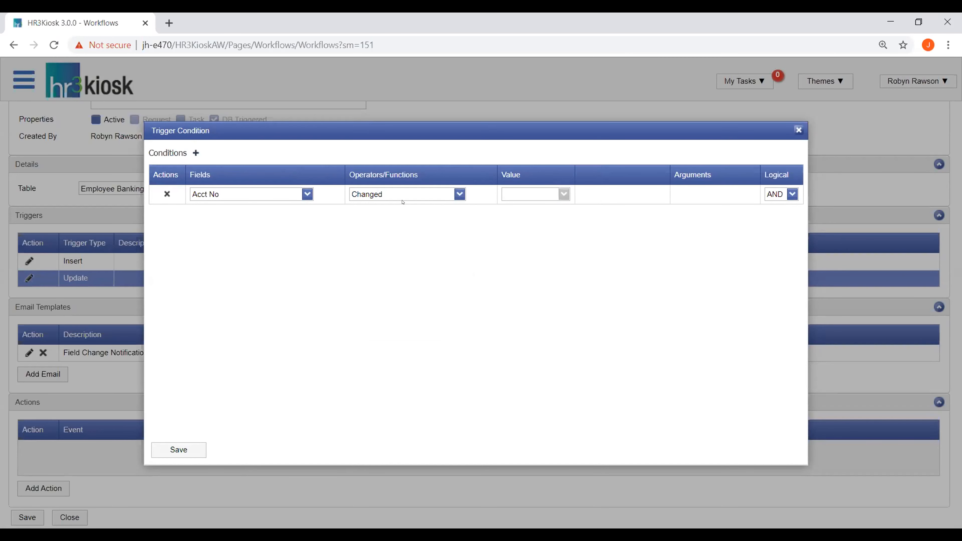
pyautogui.click(179, 450)
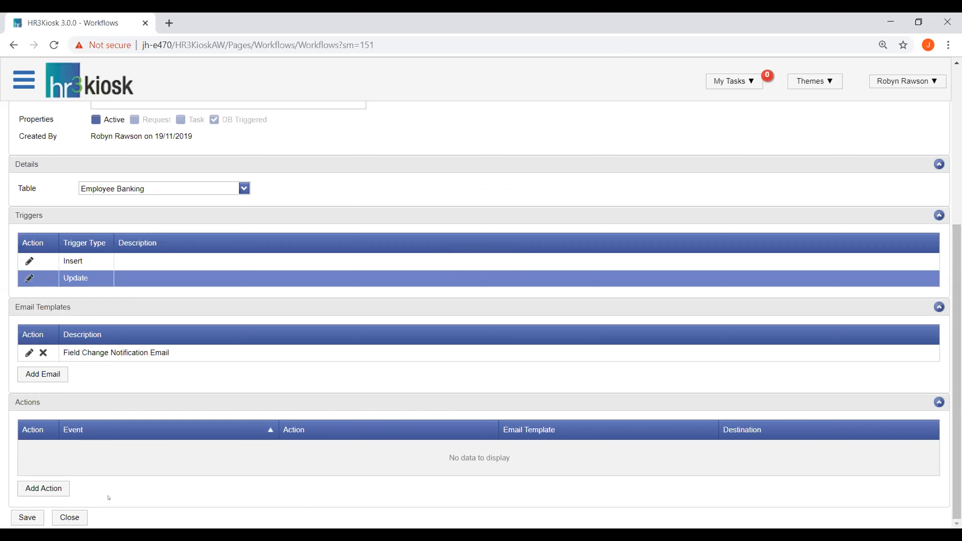
# Step: Add an On Update action that emails the Field Change Notification Email to the position Payroll Administrator, Bumble Bee Enterprises
pyautogui.click(60, 490)
pyautogui.click(51, 489)
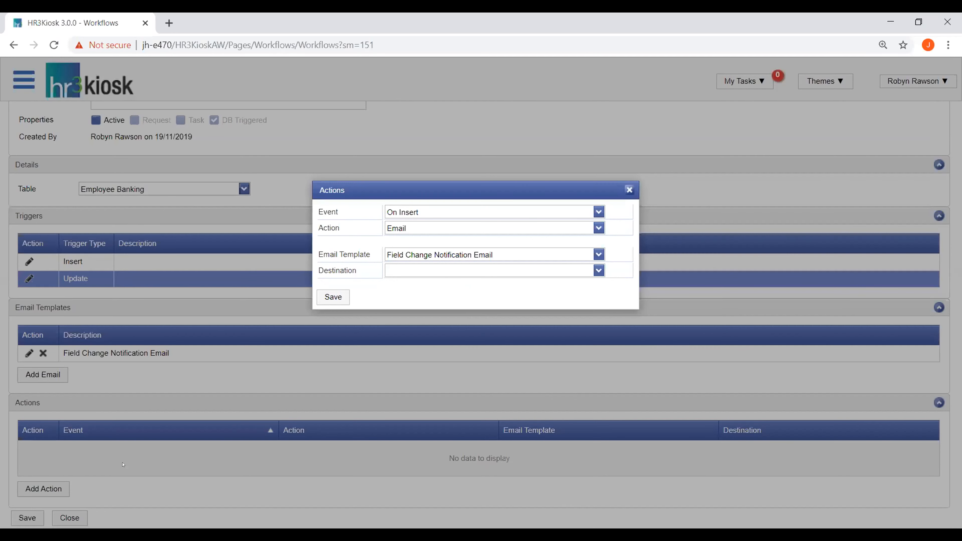
pyautogui.click(599, 212)
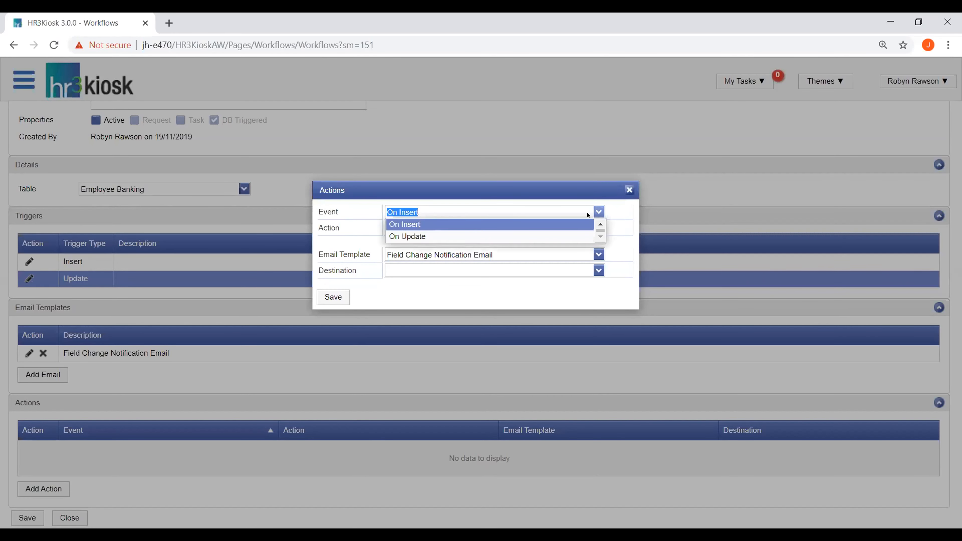
pyautogui.click(450, 235)
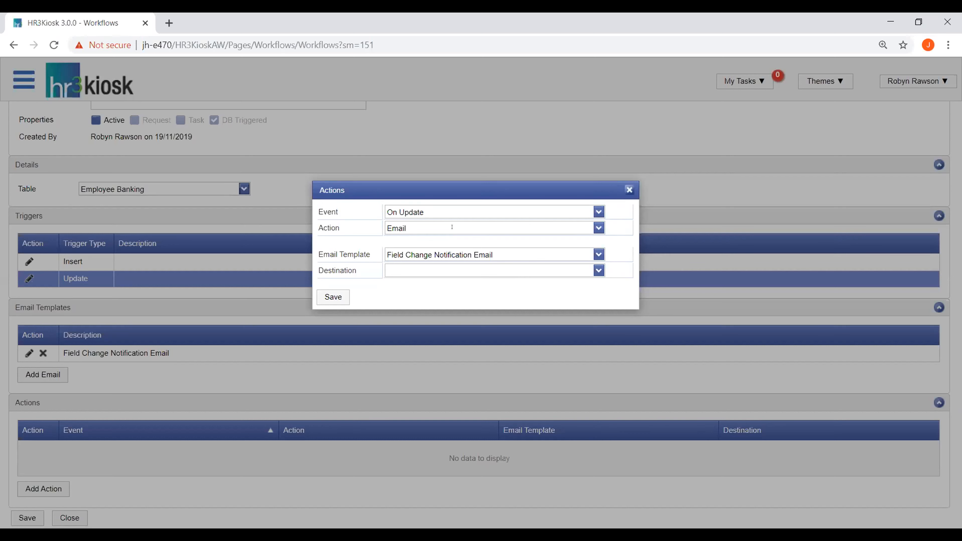
pyautogui.click(599, 270)
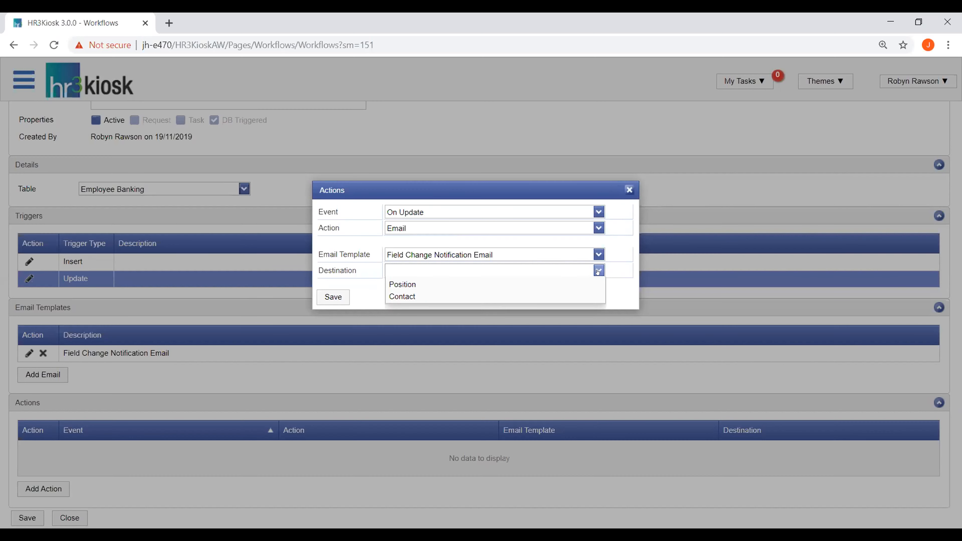
pyautogui.click(405, 344)
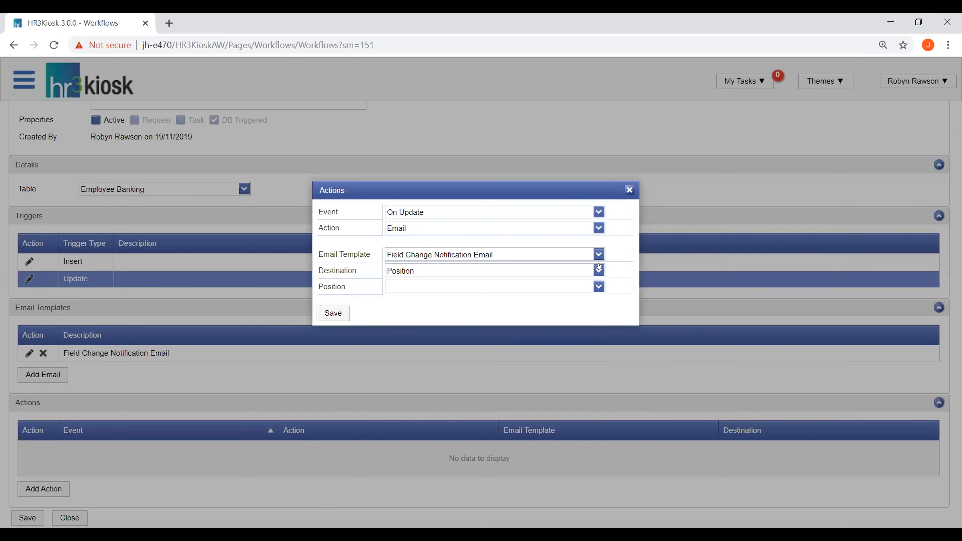
pyautogui.click(599, 286)
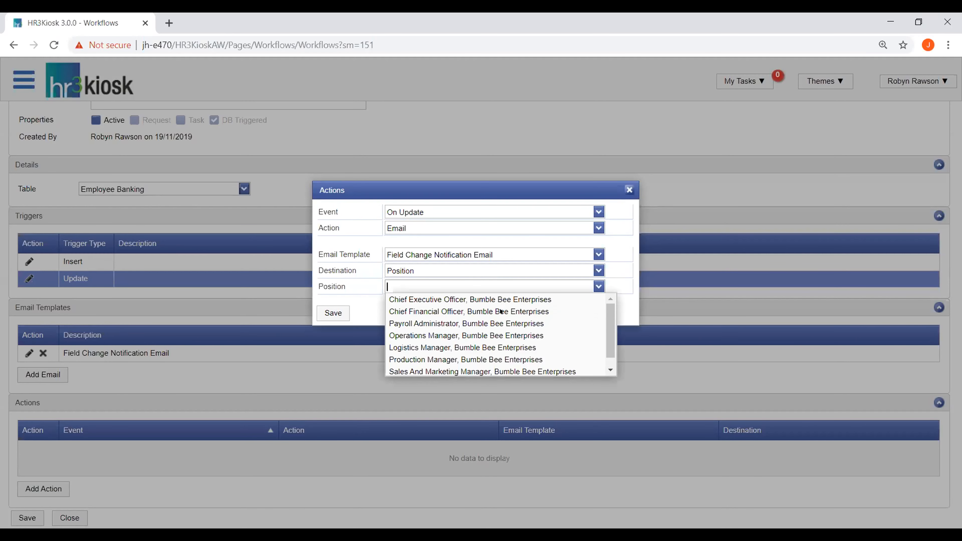
pyautogui.click(466, 323)
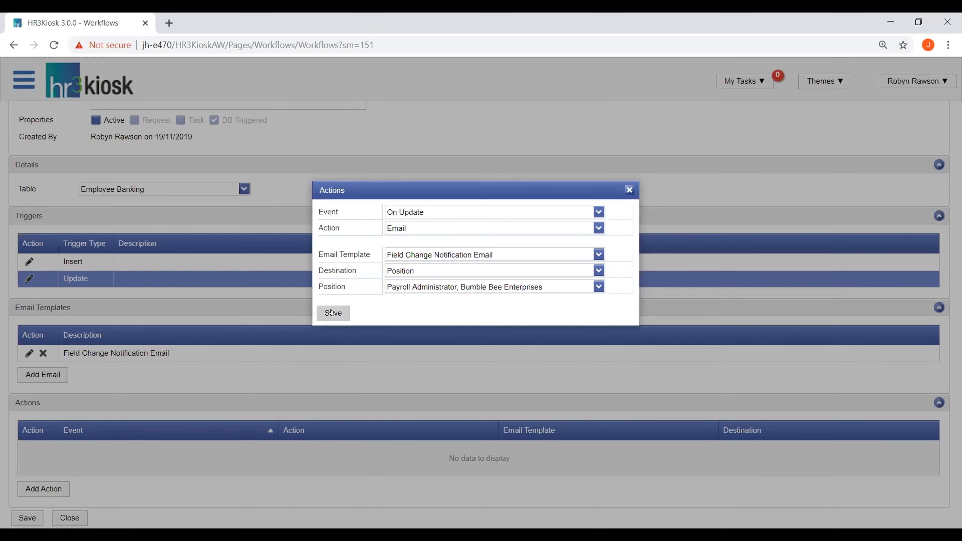
pyautogui.click(333, 313)
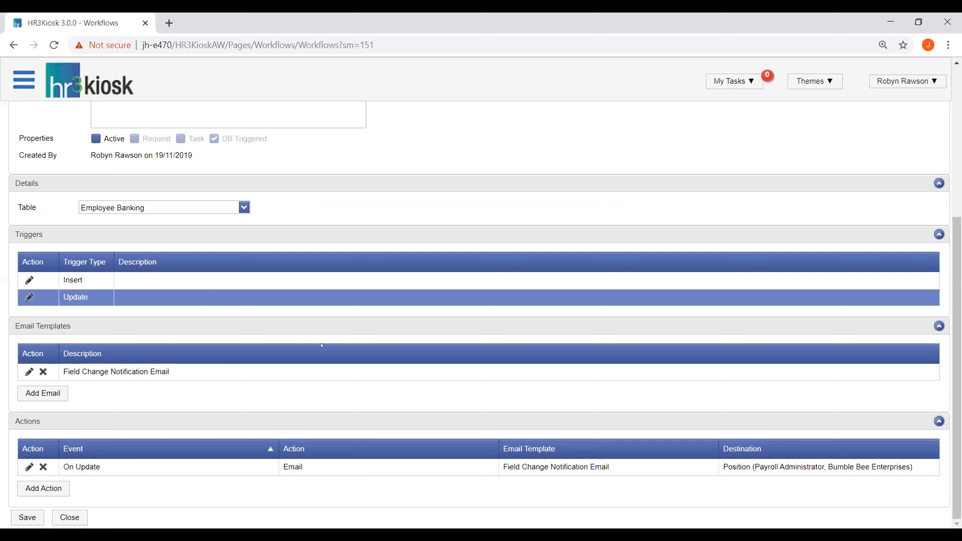
# Step: Save the bank details field change workflow and close it
pyautogui.click(27, 516)
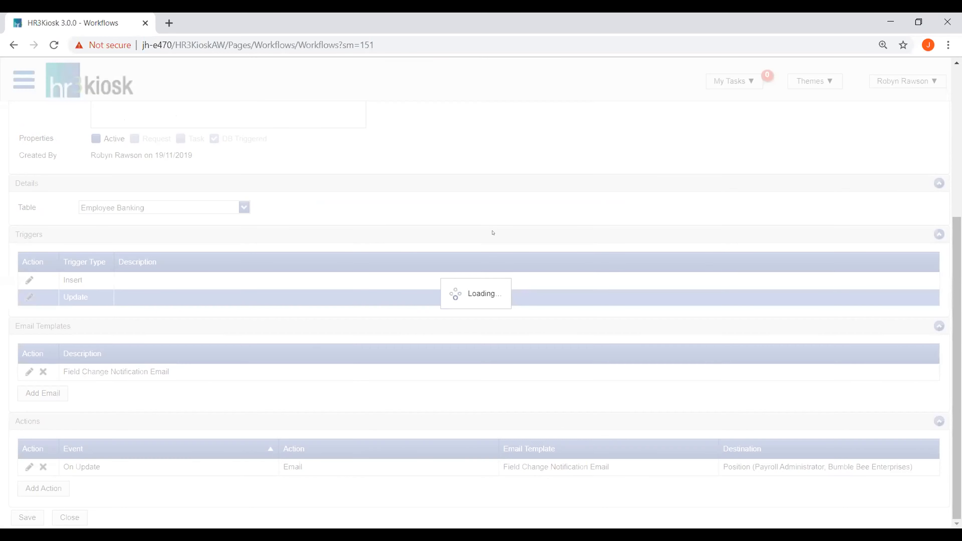
pyautogui.click(590, 115)
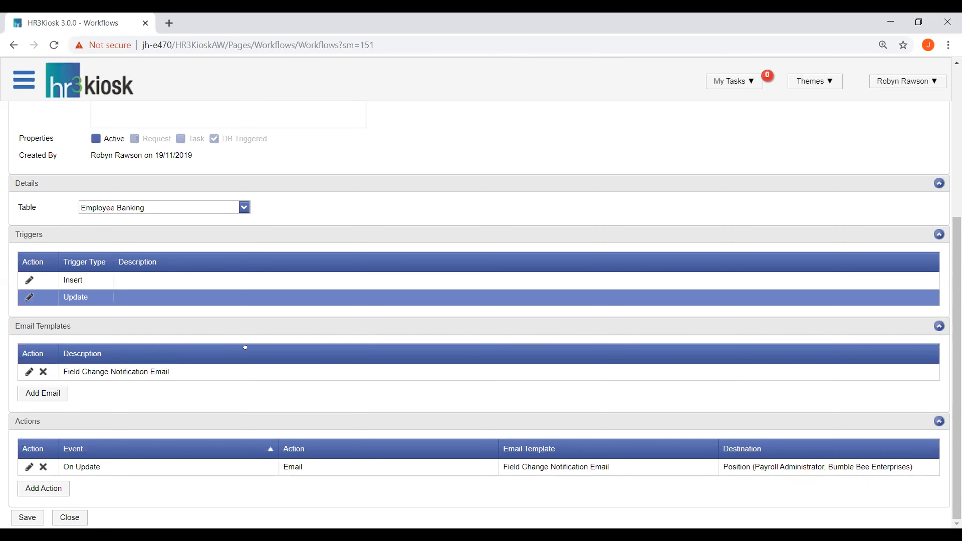
pyautogui.click(65, 518)
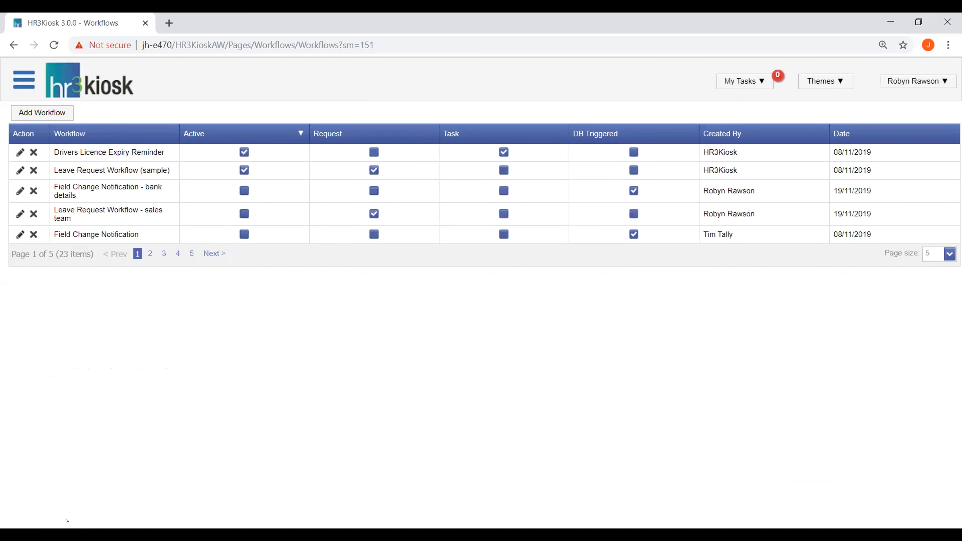